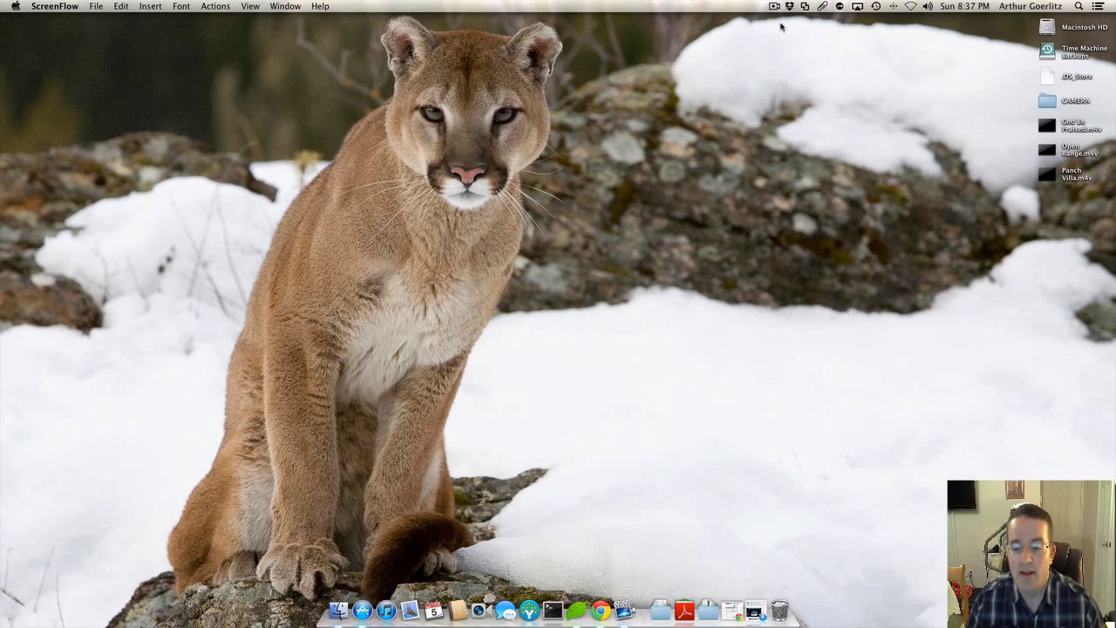
# Step: Bring Chrome forward and go back from the purchase page to the Snagit product page
pyautogui.click(735, 601)
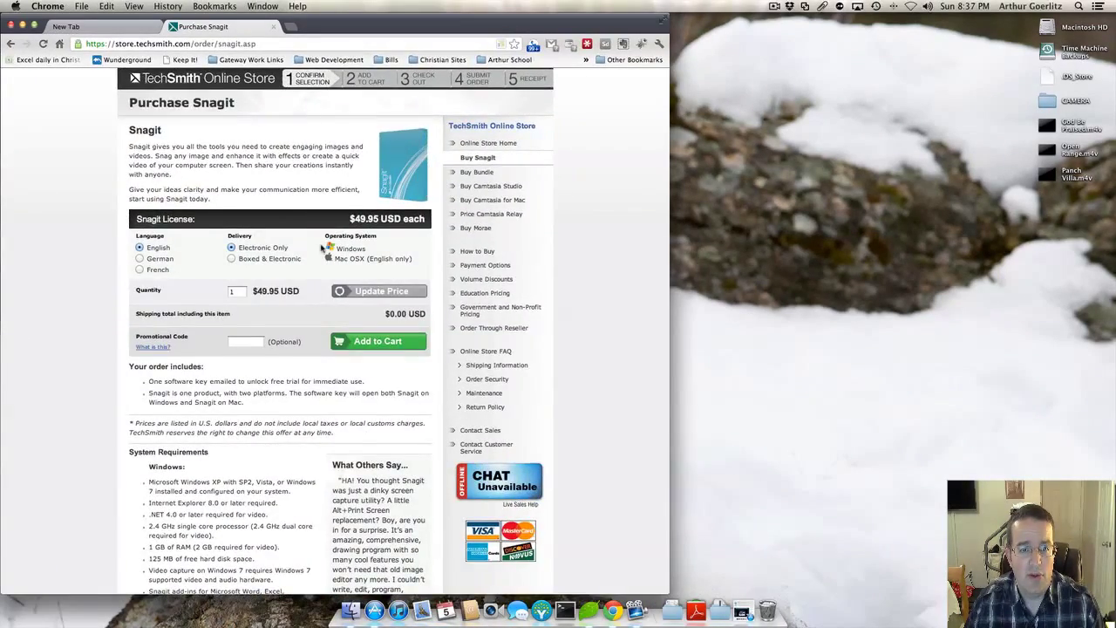
pyautogui.scroll(-3, 323, 248)
pyautogui.scroll(3, 323, 248)
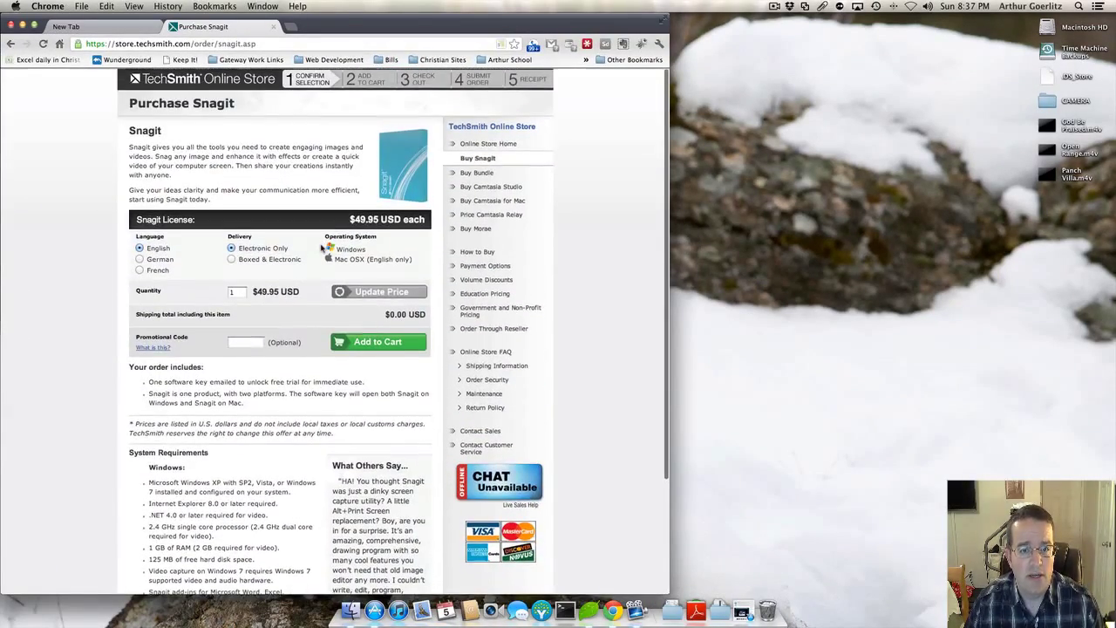
pyautogui.click(10, 44)
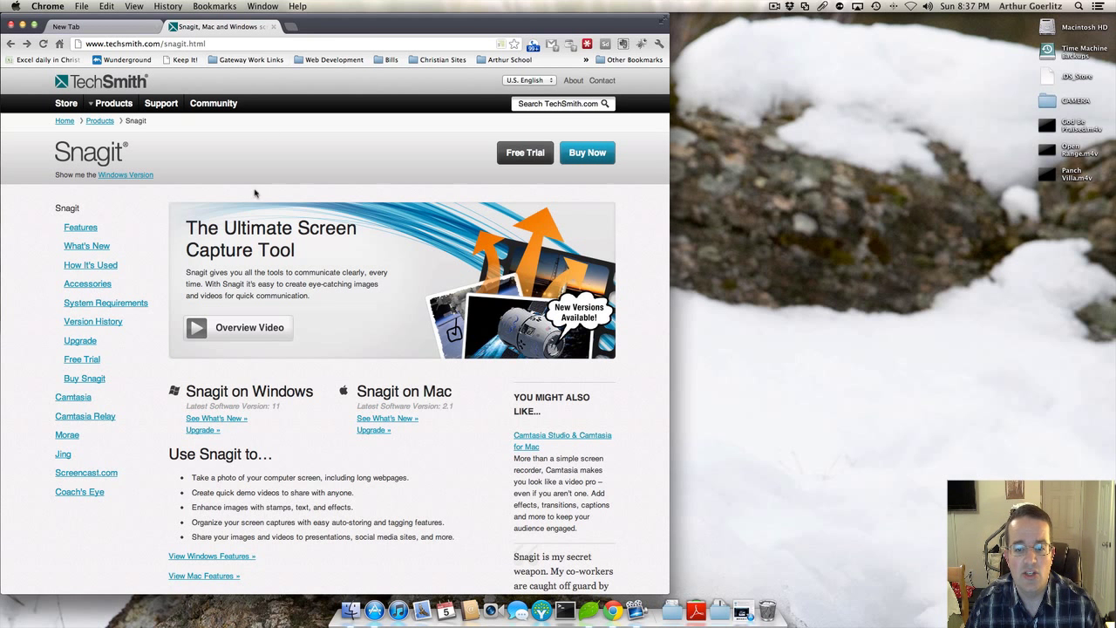
# Step: Scroll the Snagit product page, then minimize Chrome to reveal the cougar desktop
pyautogui.scroll(-1, 236, 295)
pyautogui.scroll(-2, 235, 295)
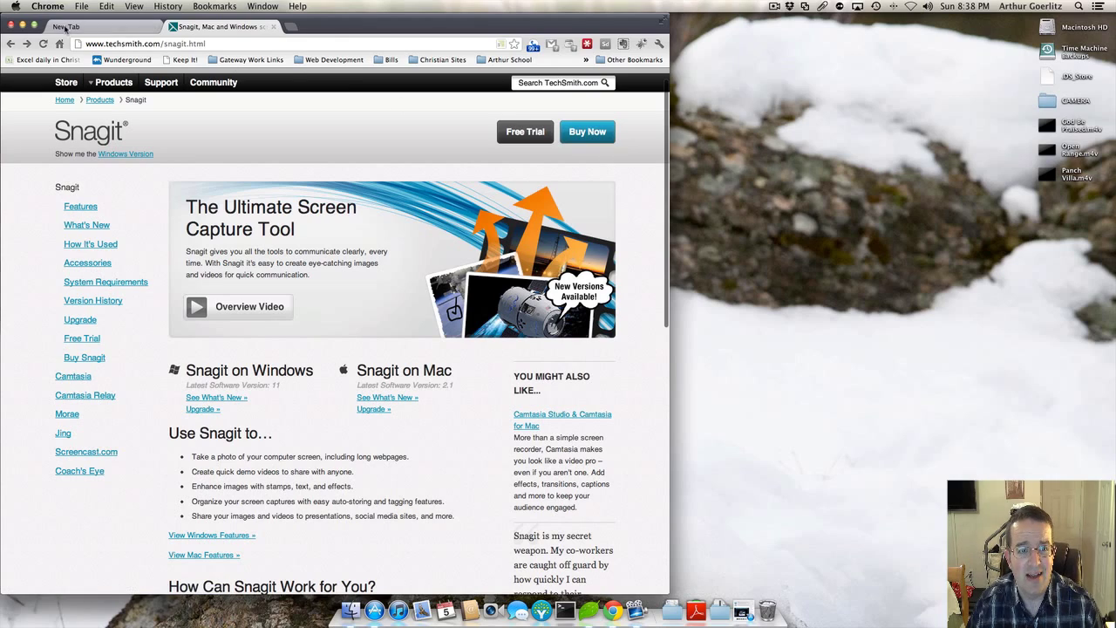
pyautogui.click(23, 24)
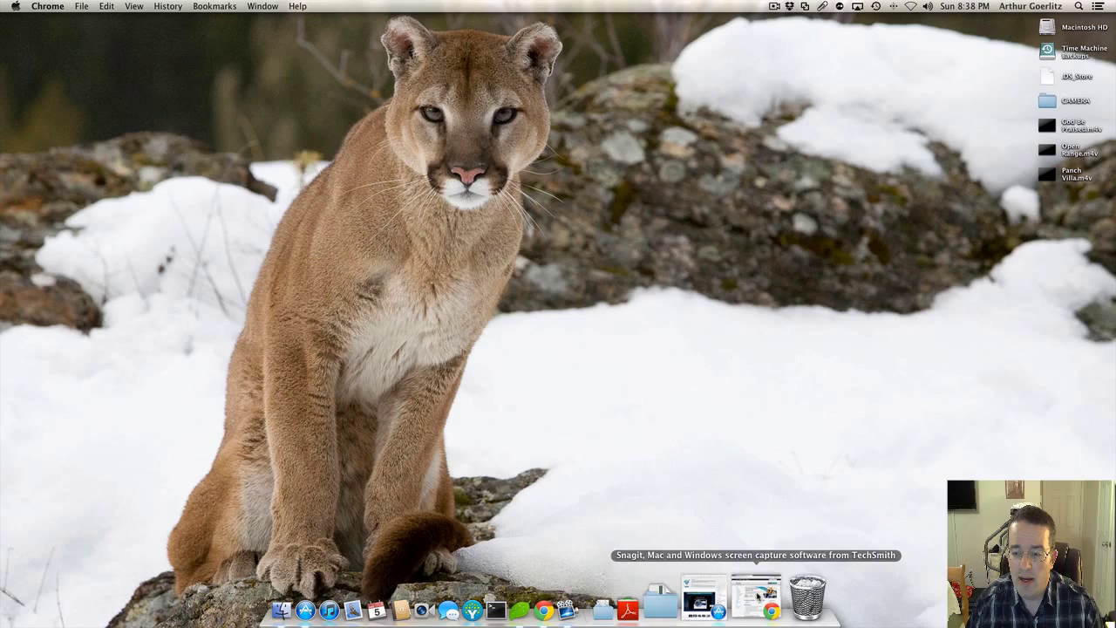
# Step: Restore the App Store window and scroll through the installed Snagit listing
pyautogui.click(731, 595)
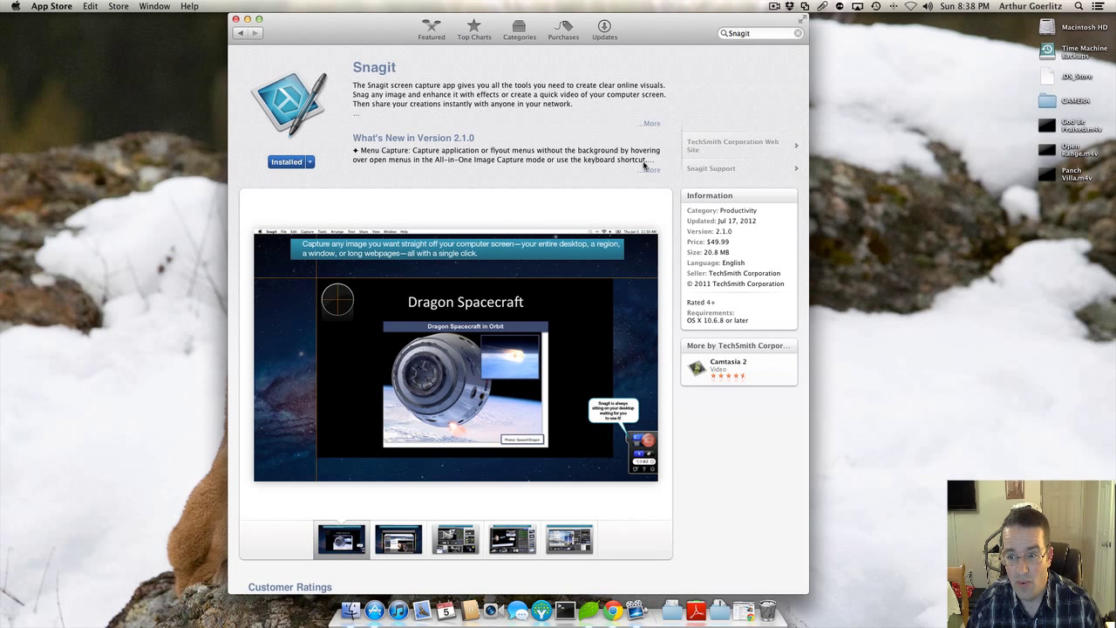
pyautogui.click(1025, 6)
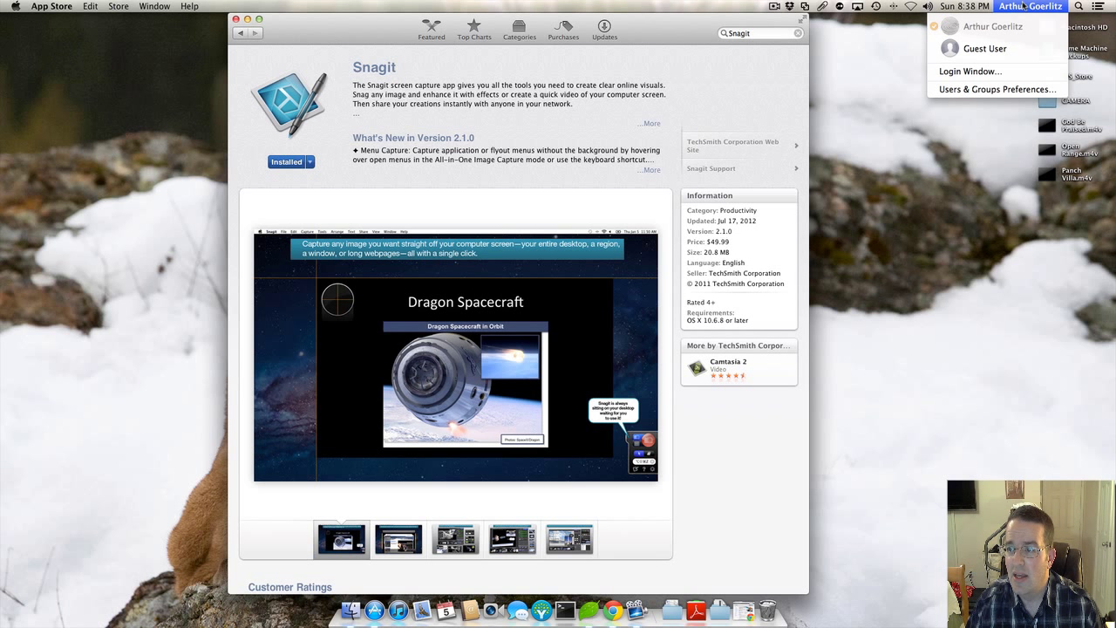
pyautogui.click(685, 116)
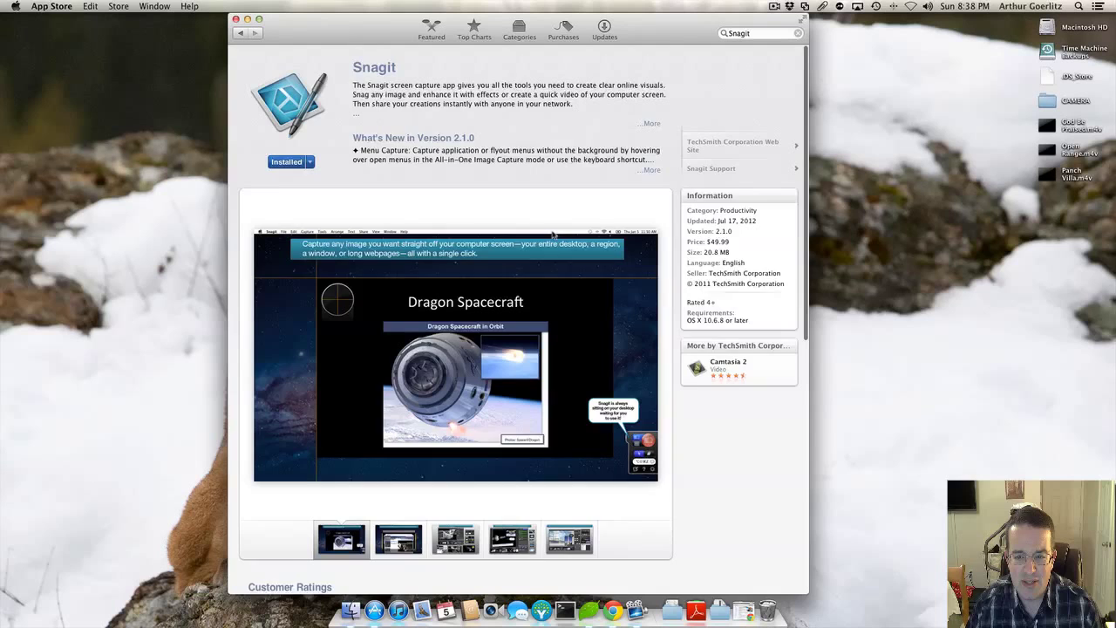
pyautogui.scroll(-3, 552, 234)
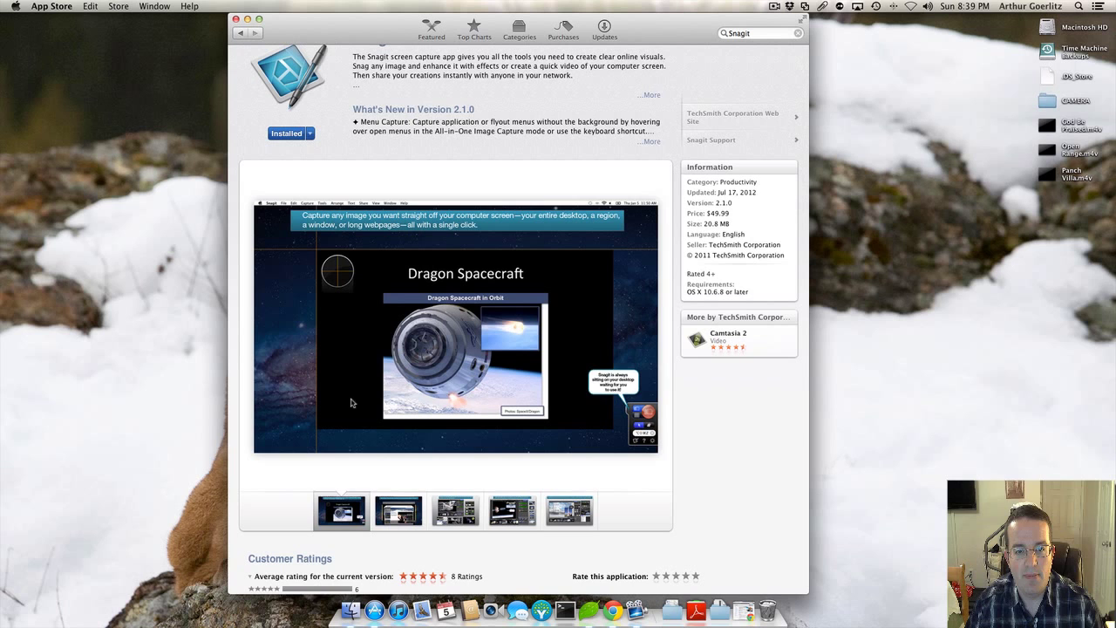
pyautogui.scroll(1, 245, 302)
pyautogui.scroll(2, 245, 302)
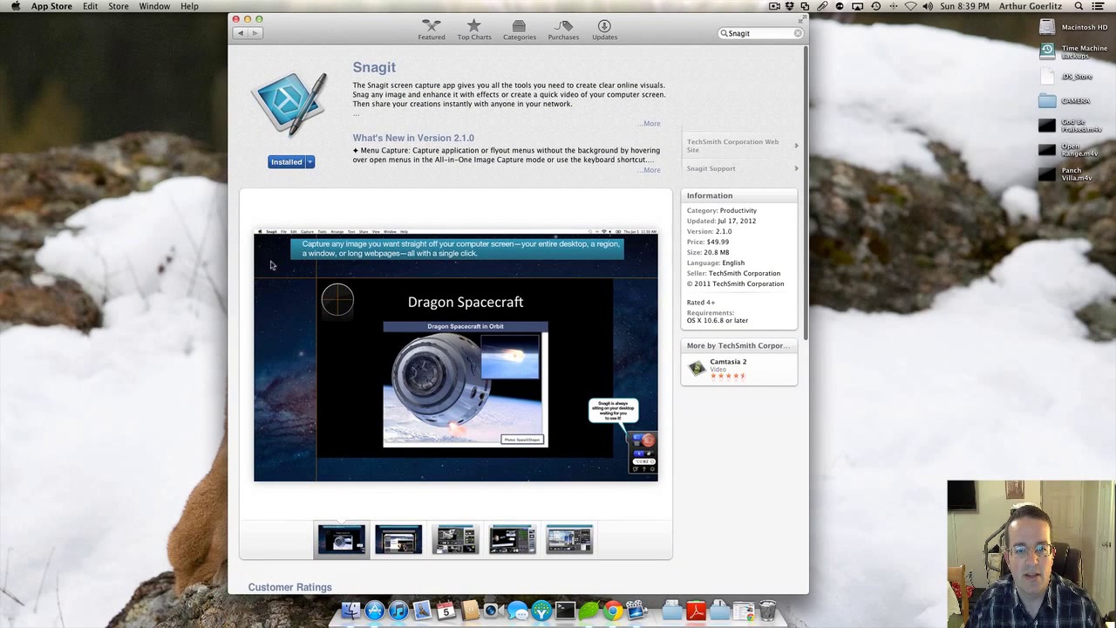
# Step: Check Snagit's sharing options, then return to results and reopen the Snagit 2.1.0 details
pyautogui.click(310, 162)
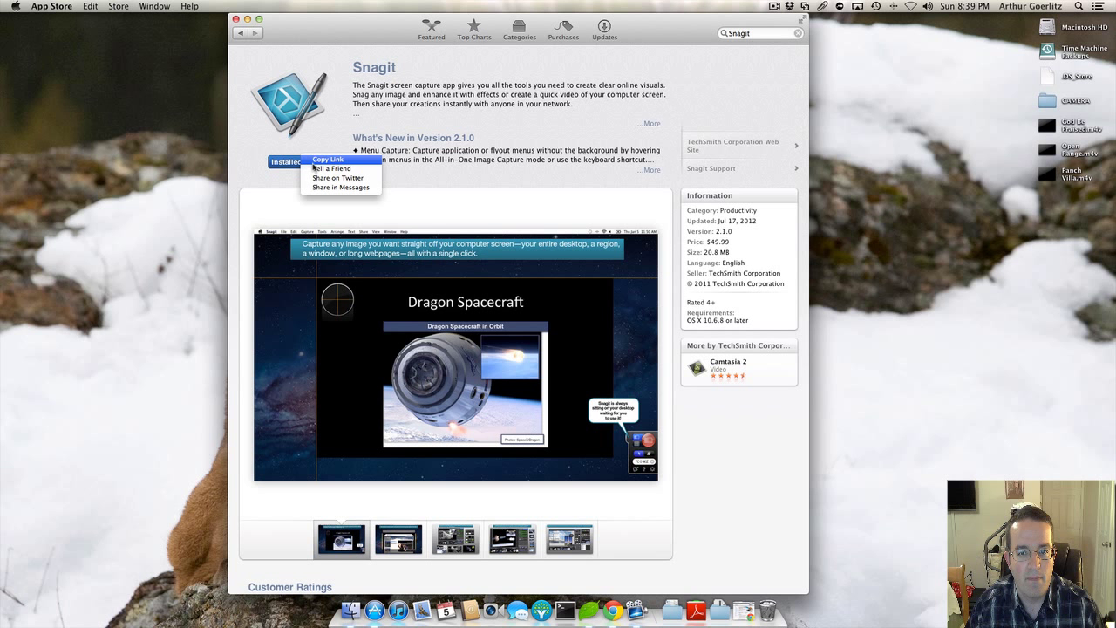
pyautogui.click(242, 32)
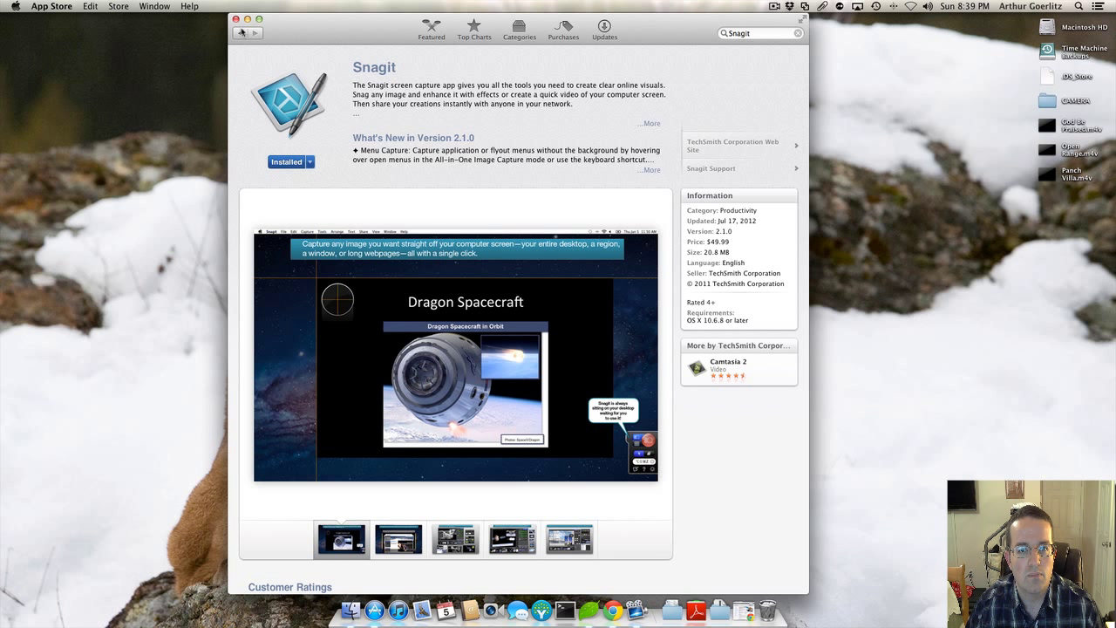
pyautogui.click(242, 35)
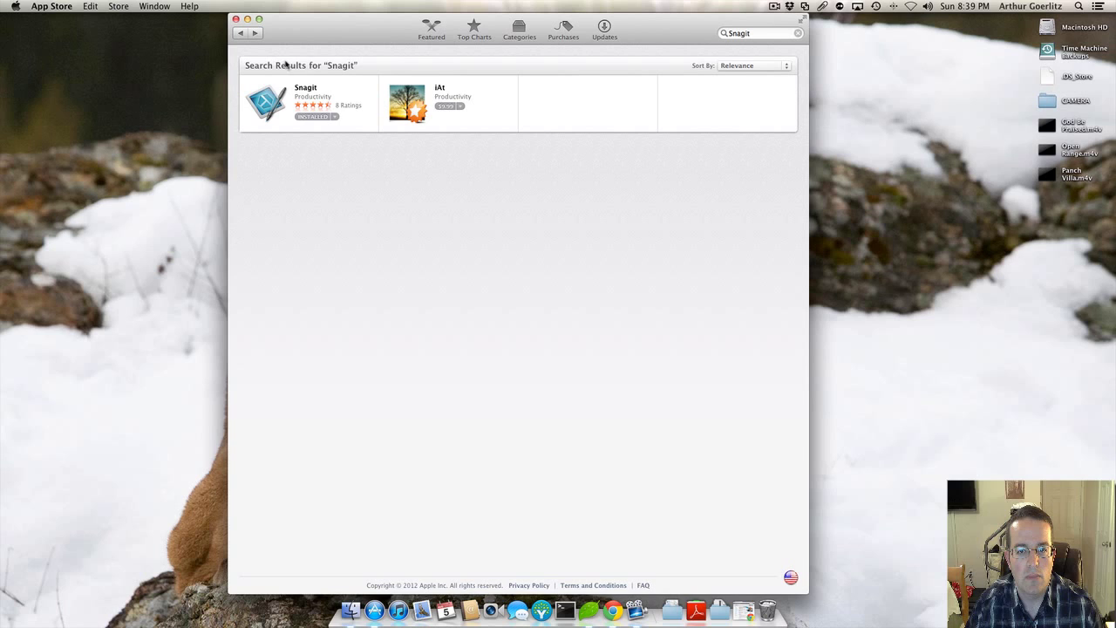
pyautogui.click(305, 89)
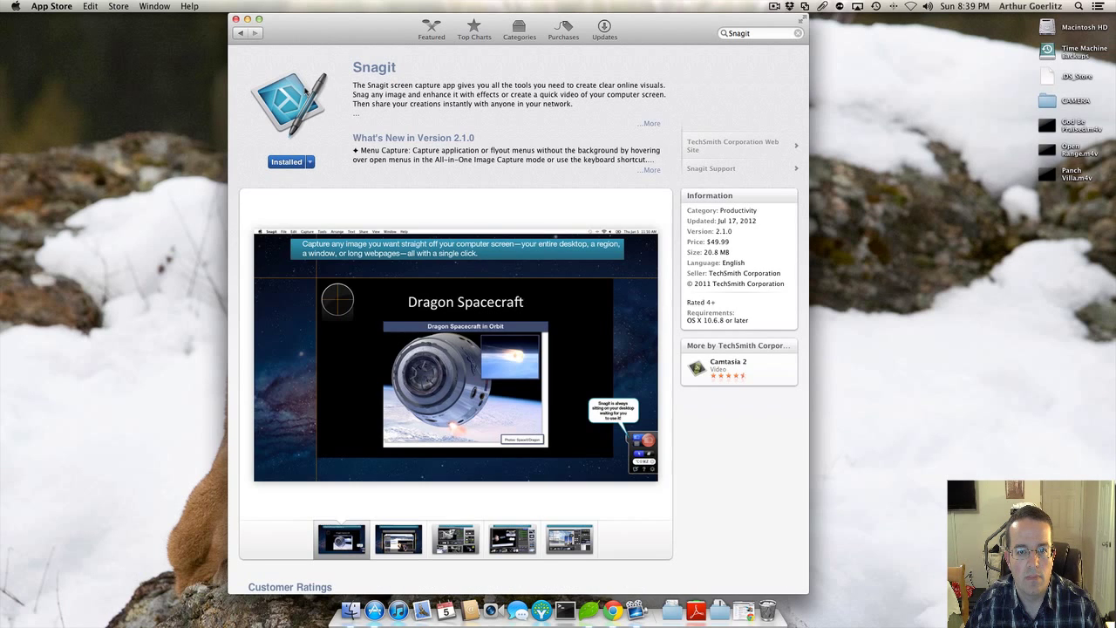
# Step: Relaunch the App Store, search for 'snagit', and start Snagit from Launchpad
pyautogui.click(235, 20)
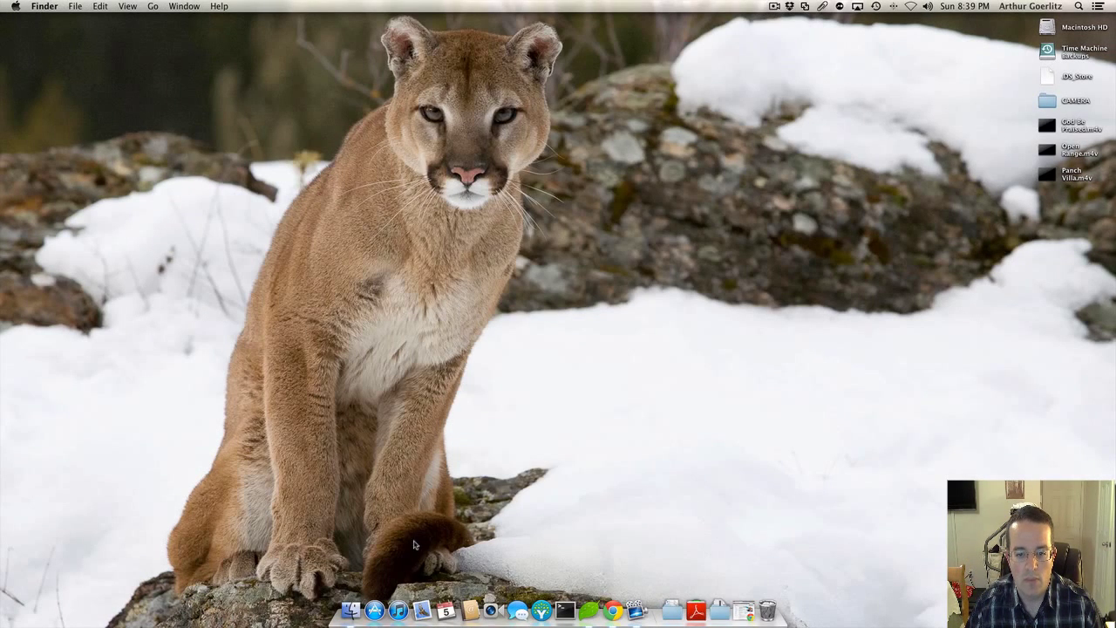
pyautogui.click(366, 597)
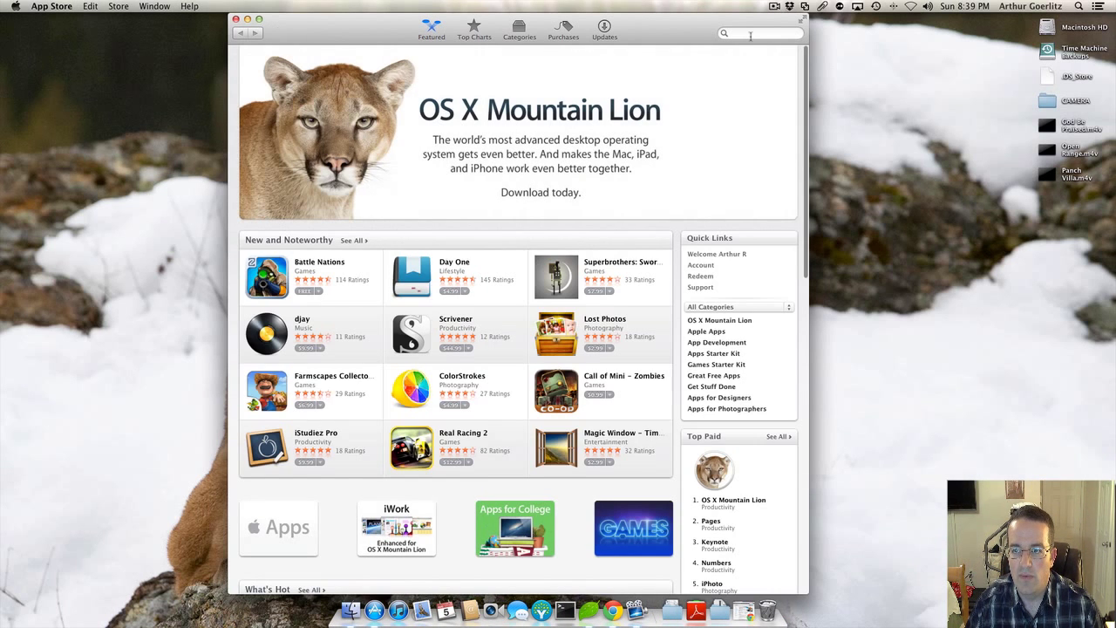
pyautogui.click(750, 35)
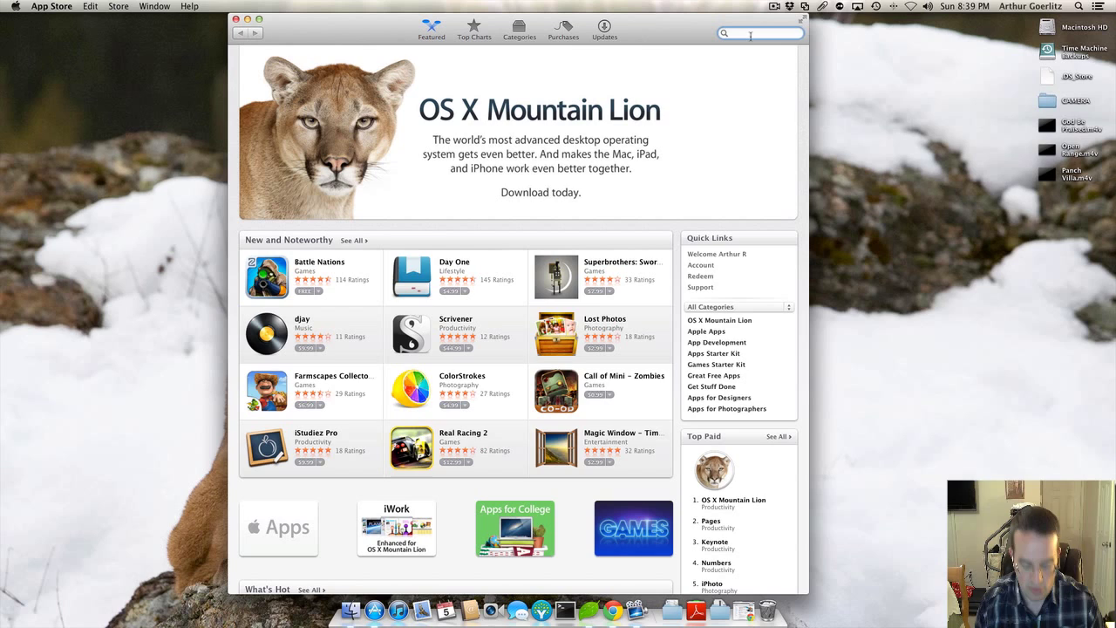
pyautogui.write('snagit')
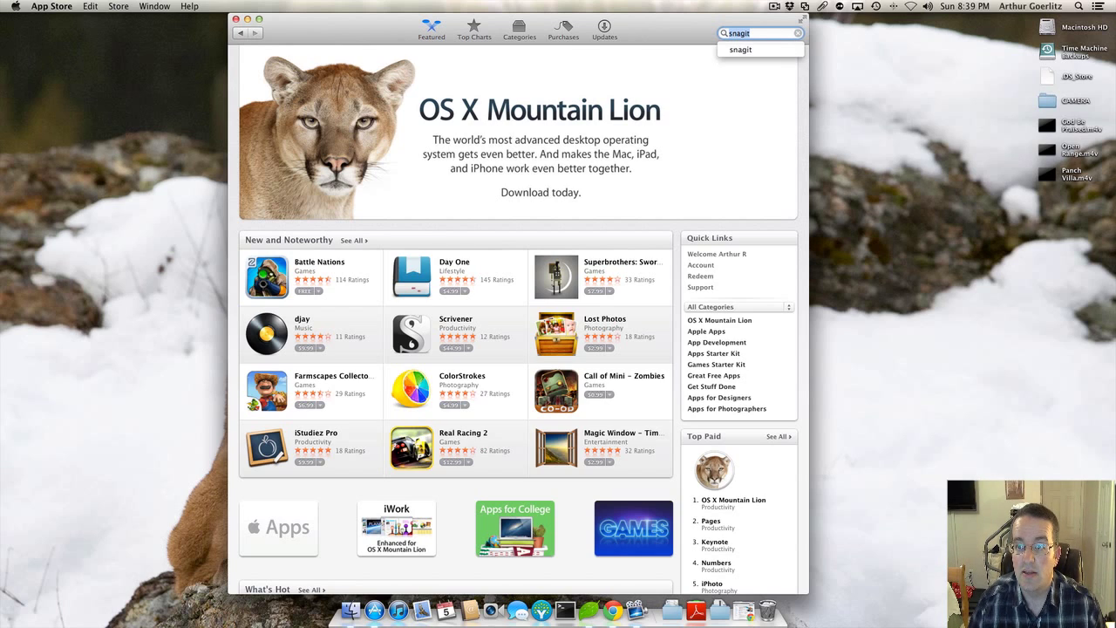
pyautogui.press('Return')
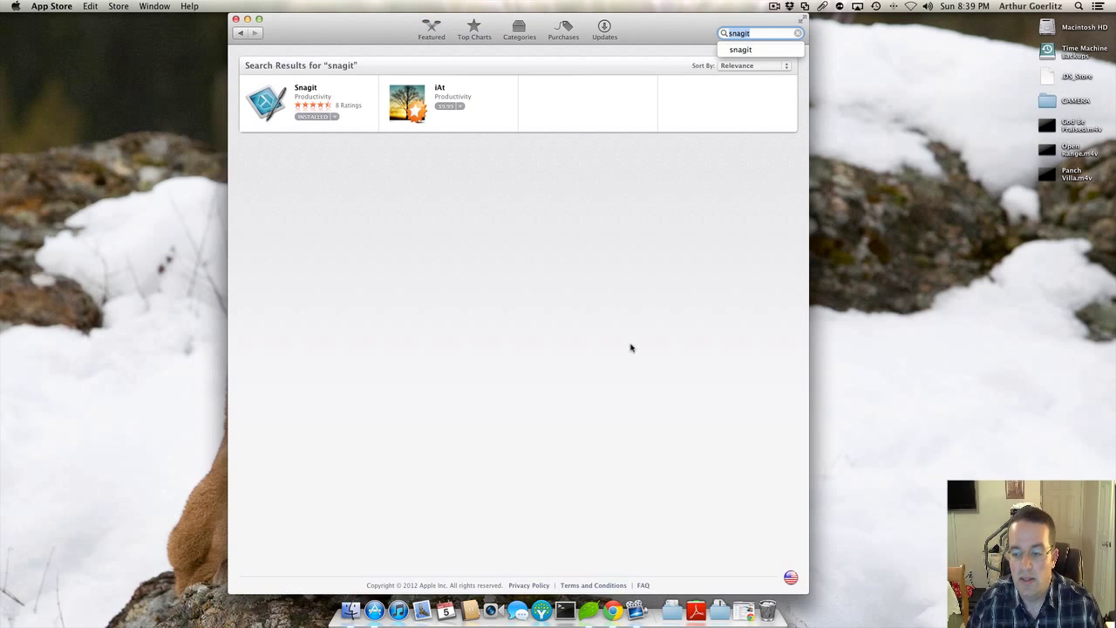
pyautogui.press('F4')
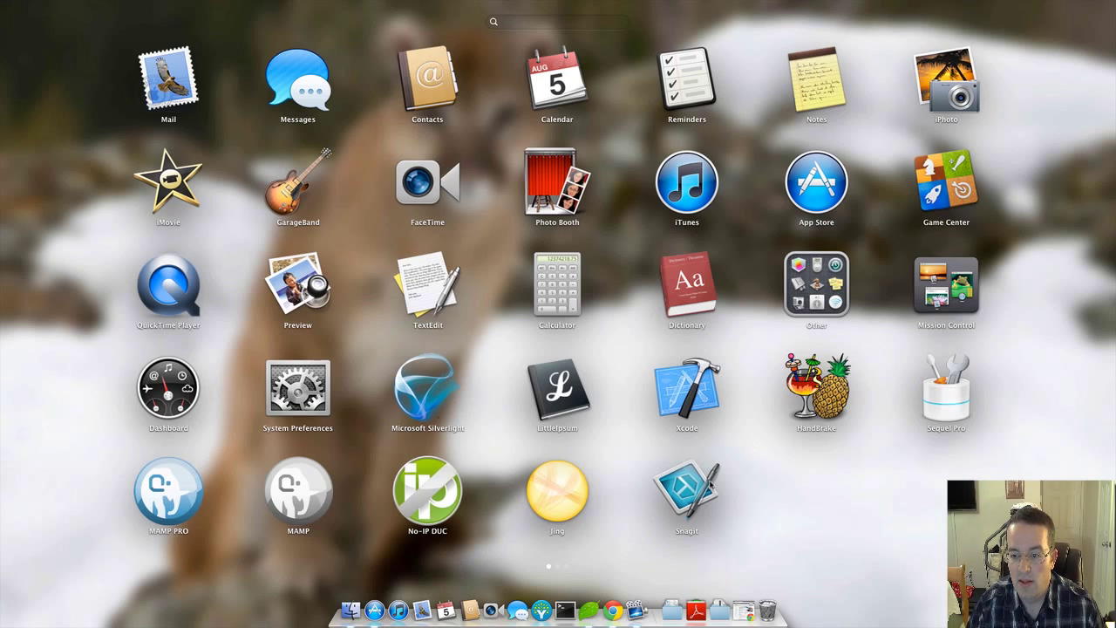
pyautogui.click(688, 492)
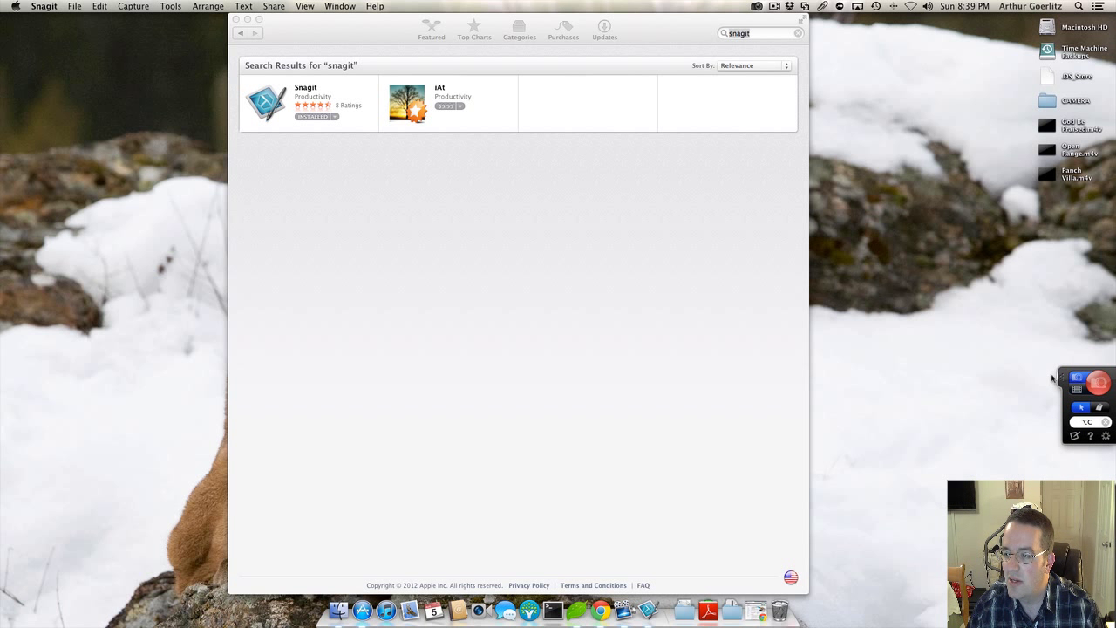
# Step: Reassign Snagit's image capture shortcut to Option+C and close the App Store window
pyautogui.click(1107, 423)
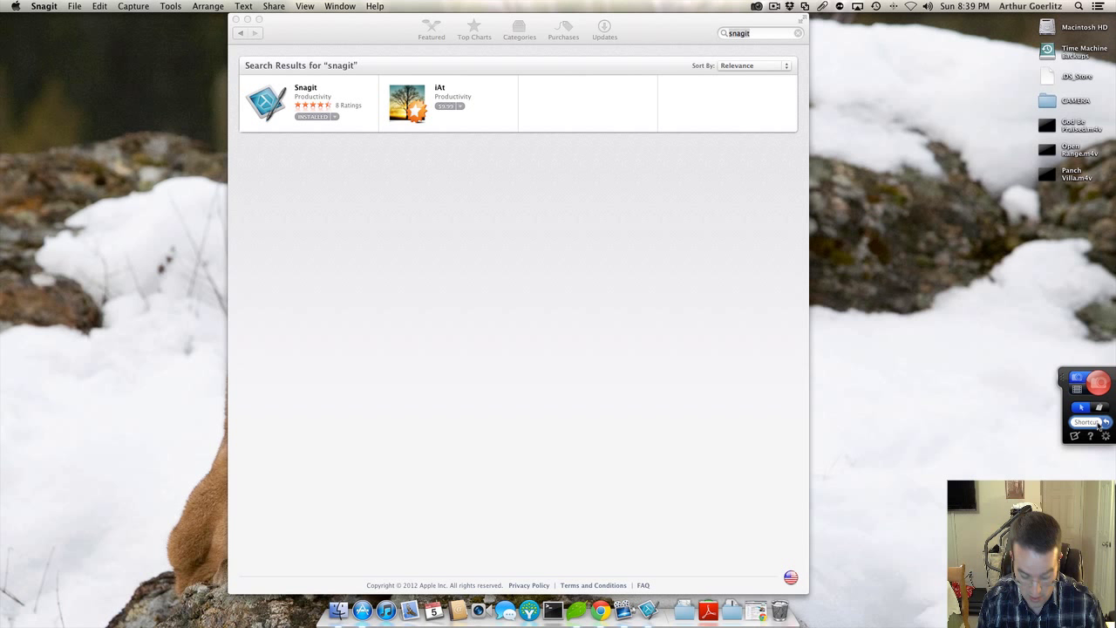
pyautogui.hotkey('alt', 'c')
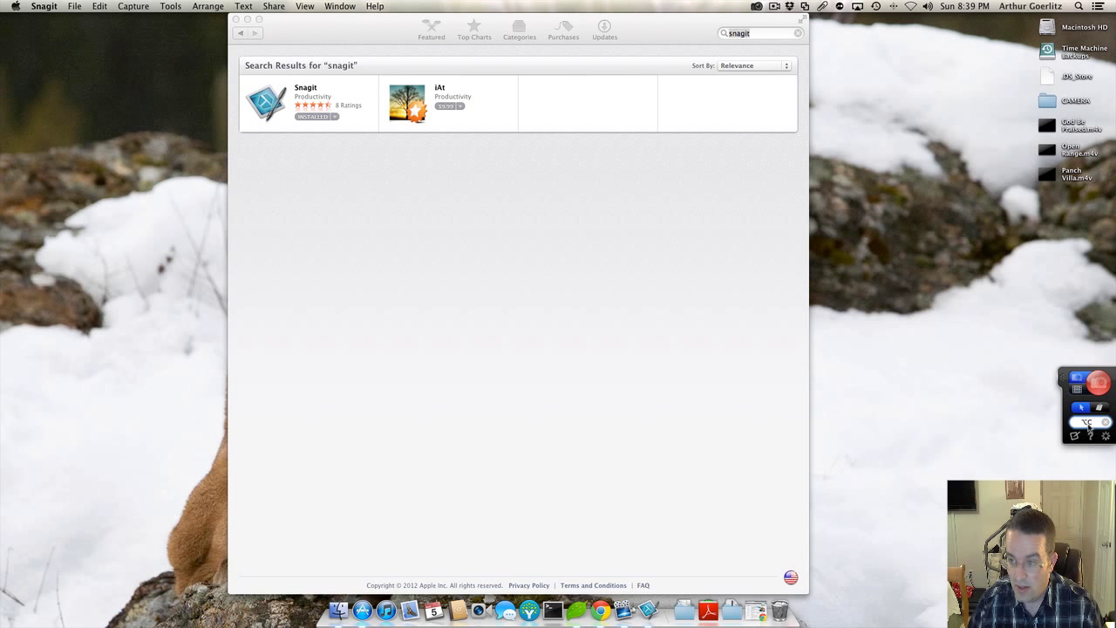
pyautogui.click(981, 359)
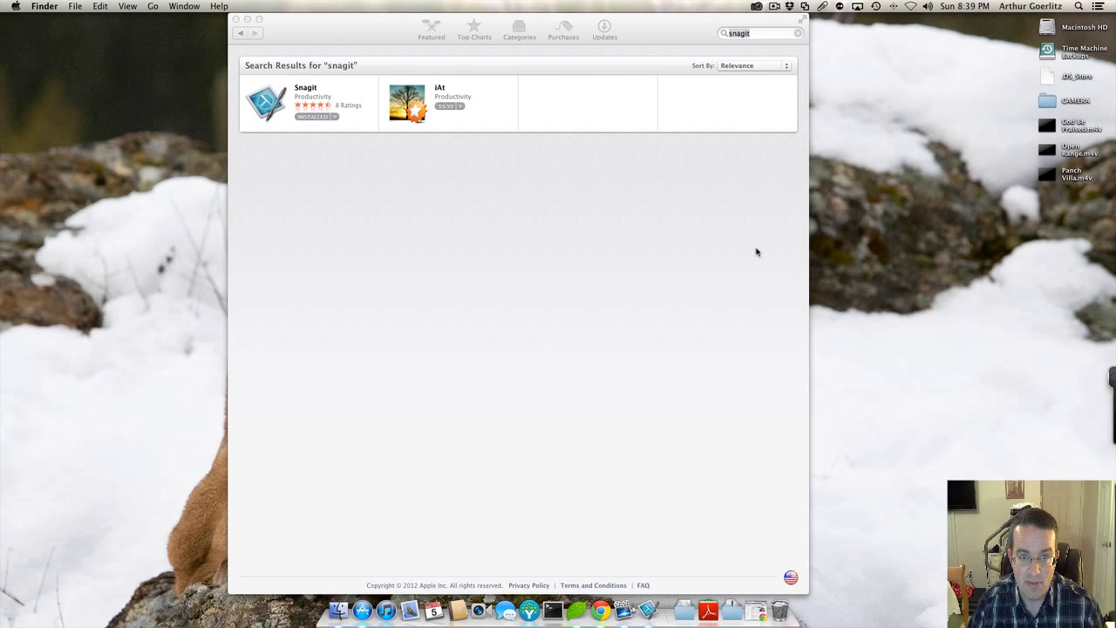
pyautogui.click(235, 19)
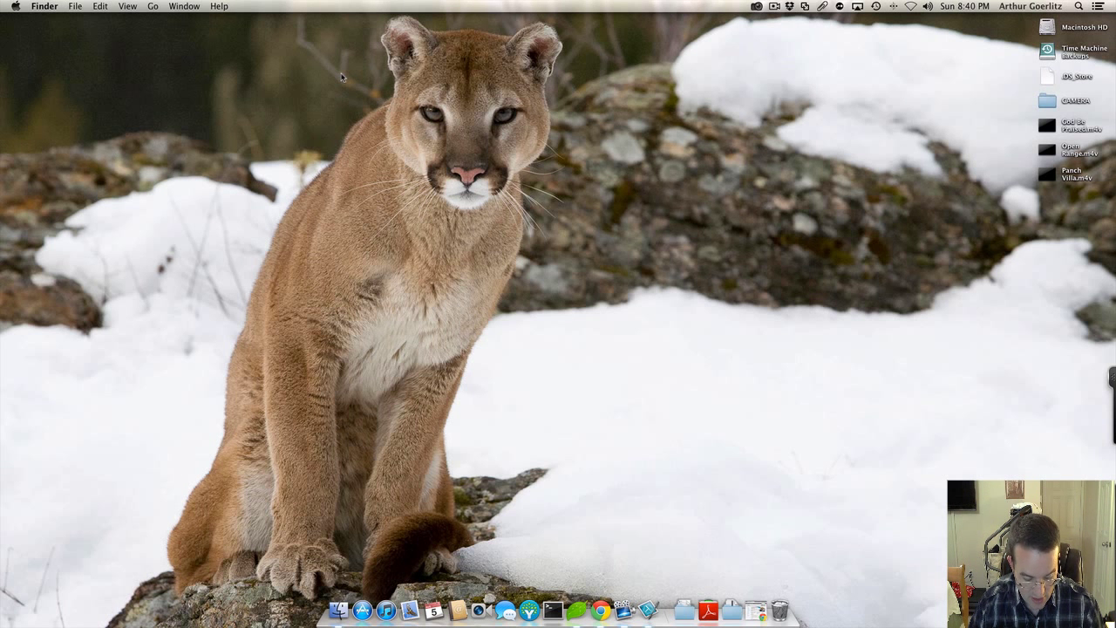
# Step: Switch Snagit from video to image capture mode and collapse the capture panel
pyautogui.moveTo(1110, 362)
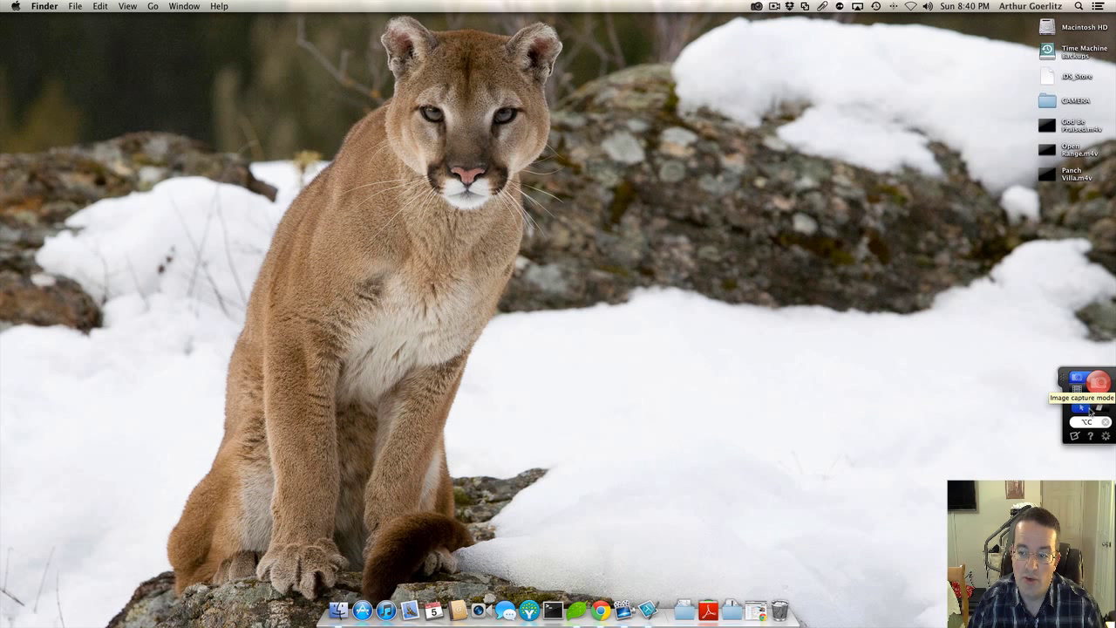
pyautogui.click(1078, 392)
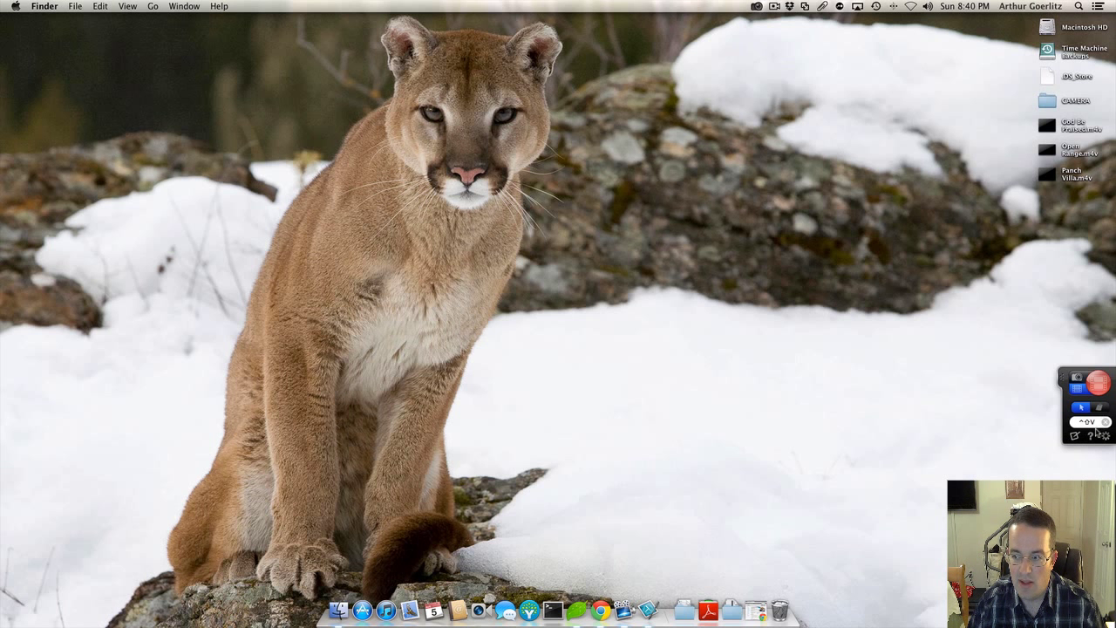
pyautogui.click(1103, 410)
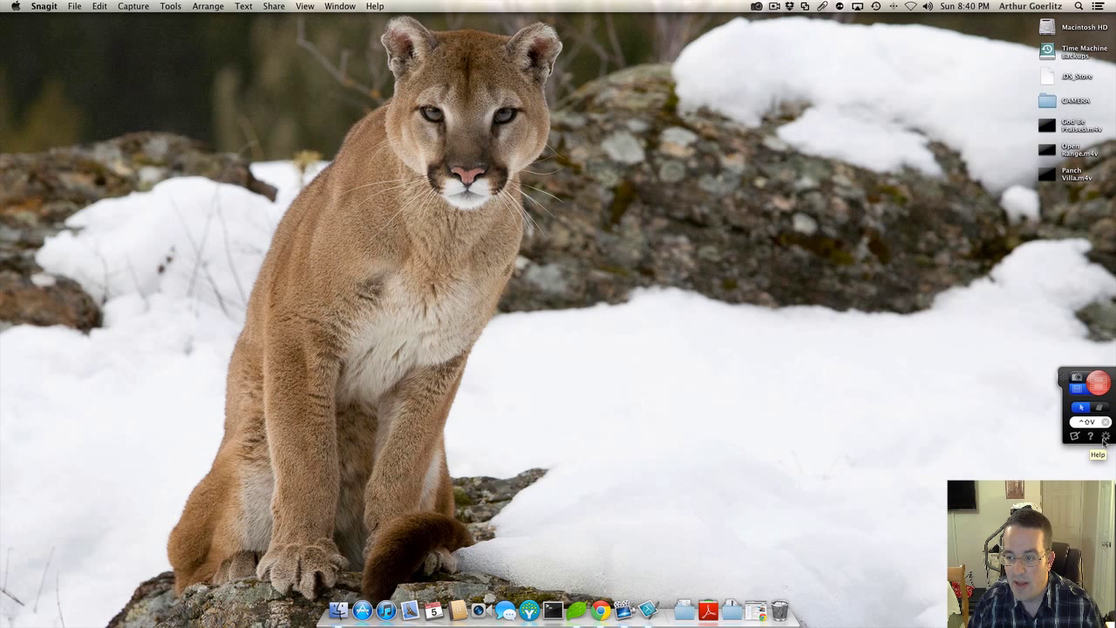
pyautogui.click(1106, 436)
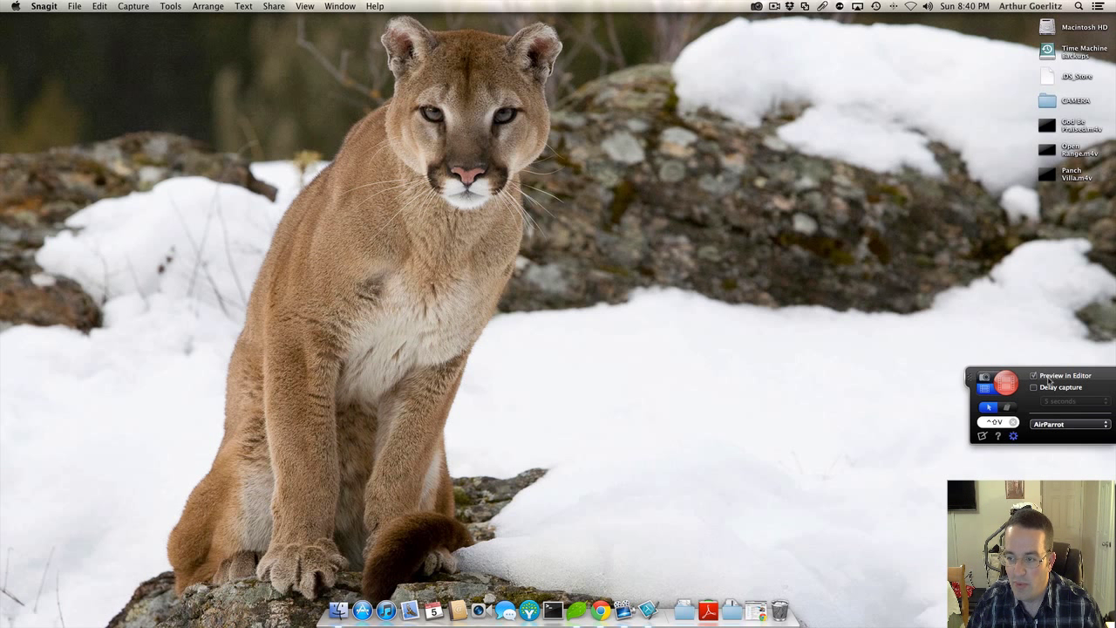
pyautogui.click(985, 378)
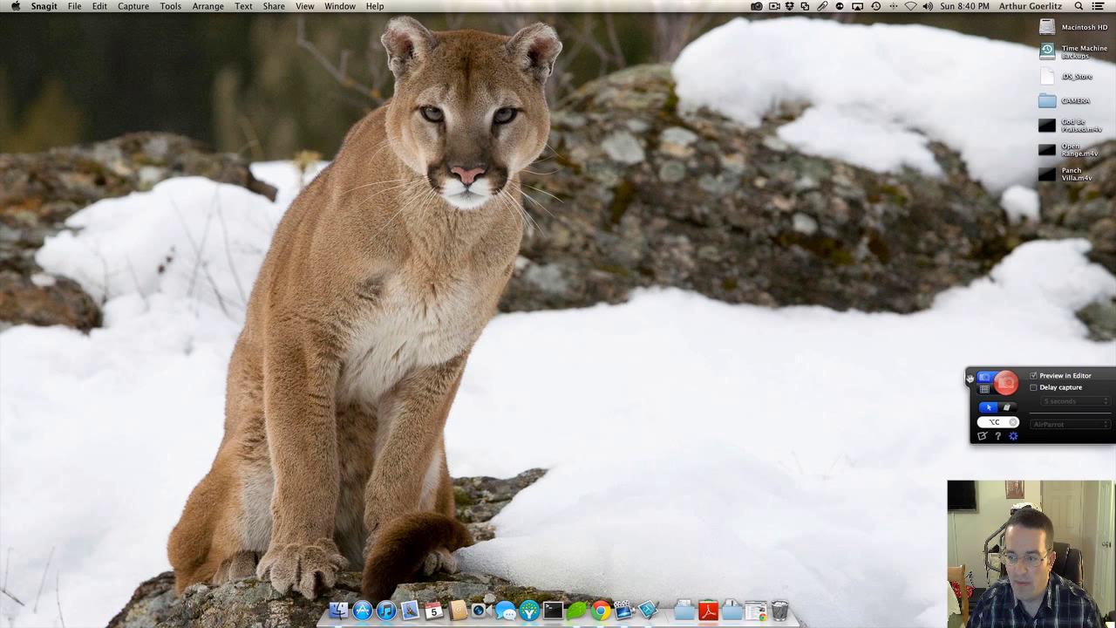
pyautogui.click(446, 233)
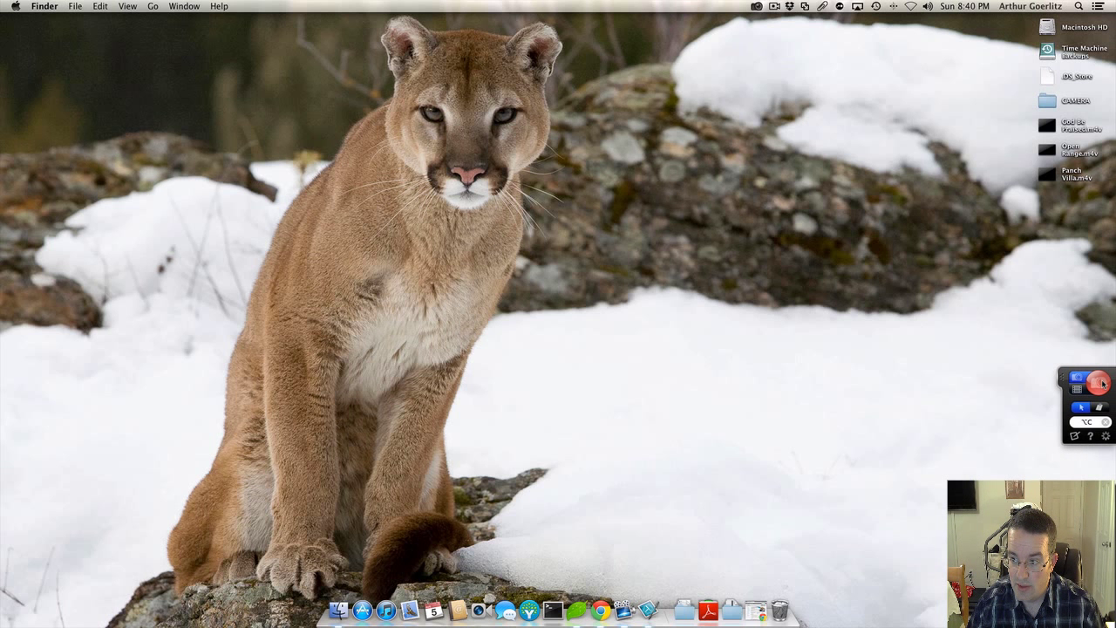
# Step: Capture a 339 x 342 region around the cougar's face into the Snagit Editor
pyautogui.click(1101, 382)
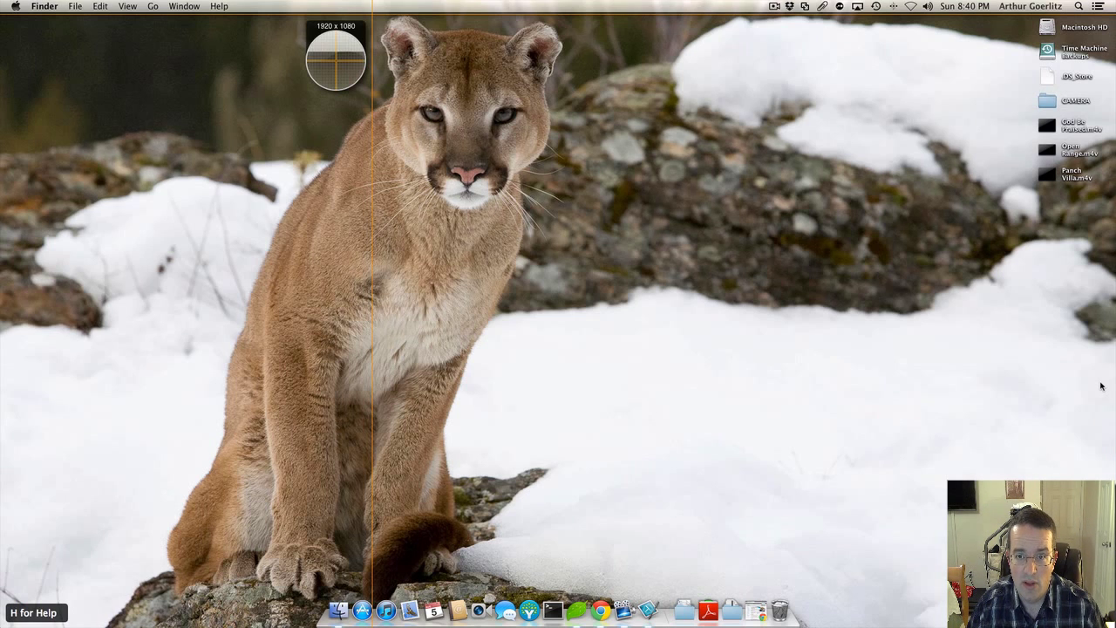
pyautogui.moveTo(371, 13); pyautogui.dragTo(569, 211)
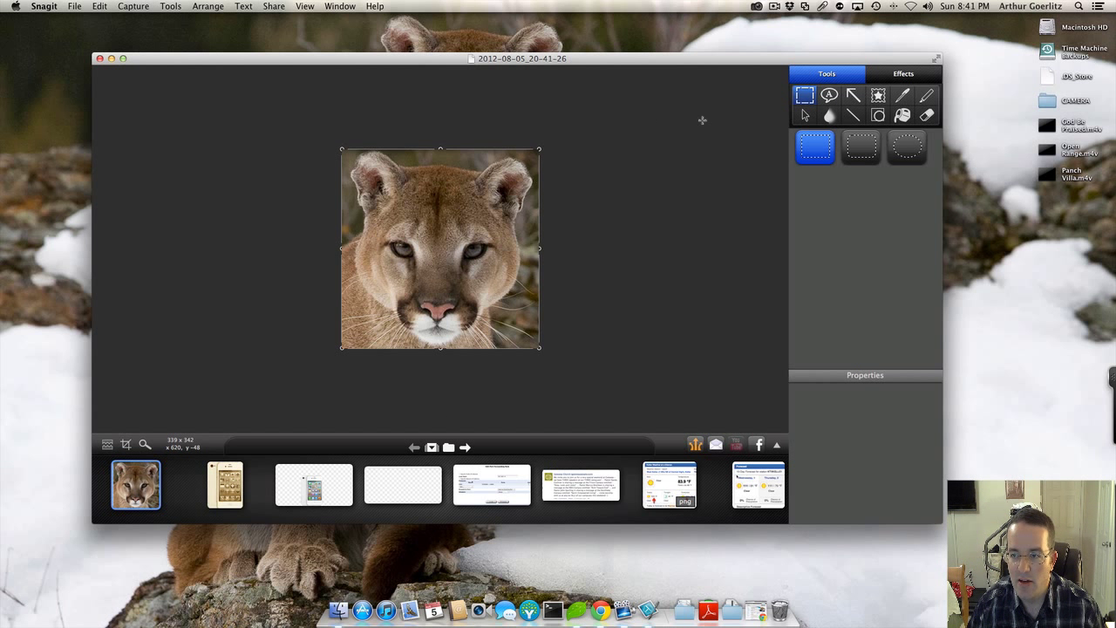
# Step: Draw a cloud thought-bubble callout and position and tilt it on the cougar's forehead
pyautogui.click(829, 95)
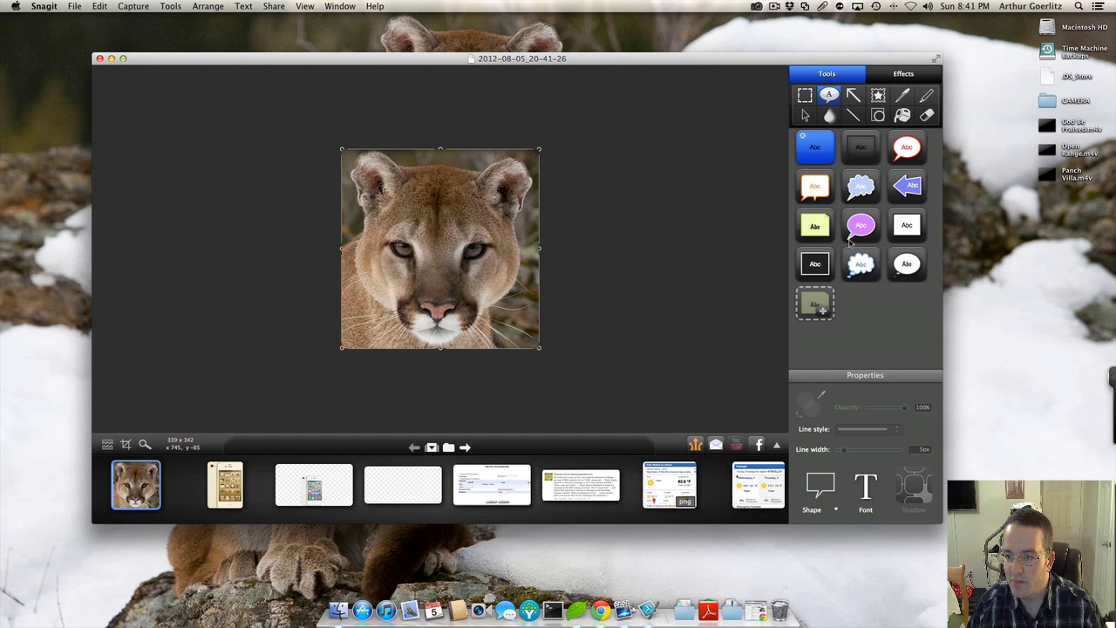
pyautogui.click(872, 267)
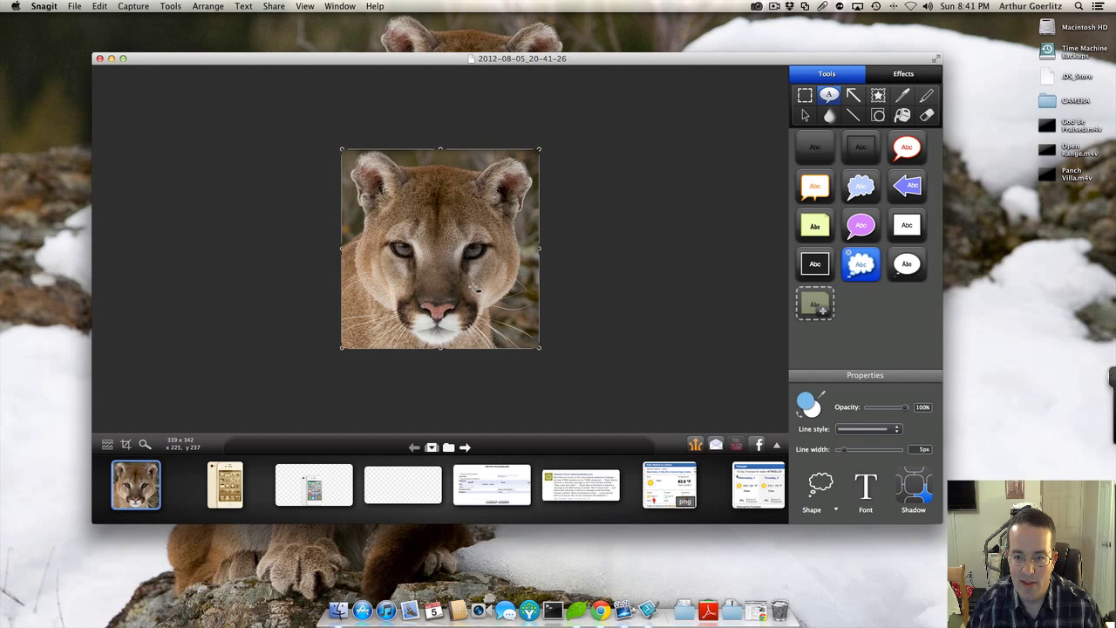
pyautogui.moveTo(479, 310); pyautogui.dragTo(567, 221)
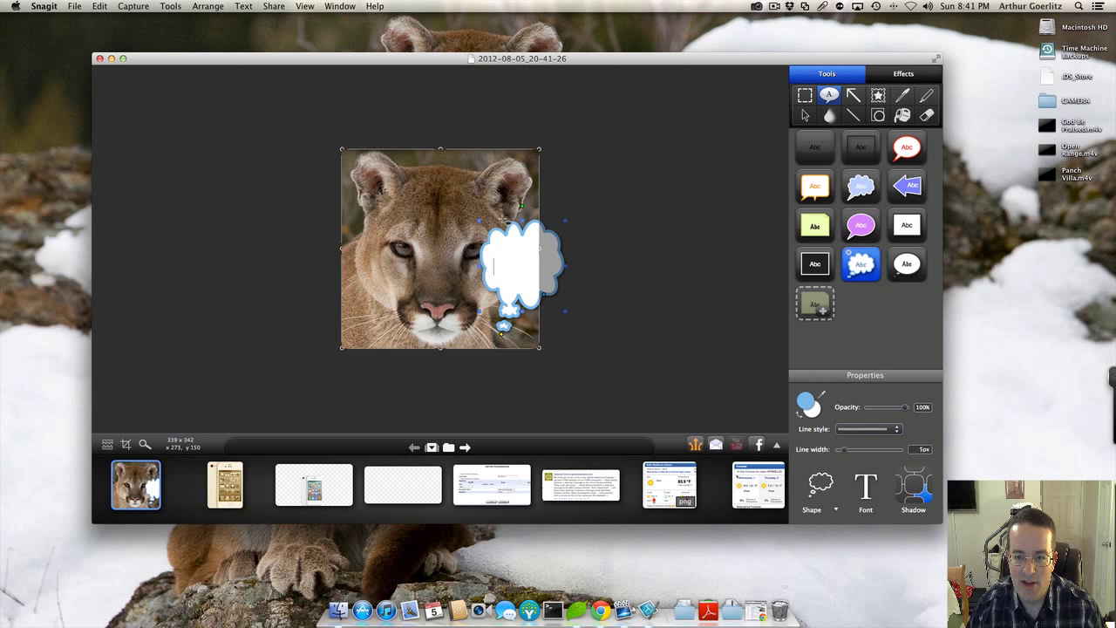
pyautogui.press('Escape')
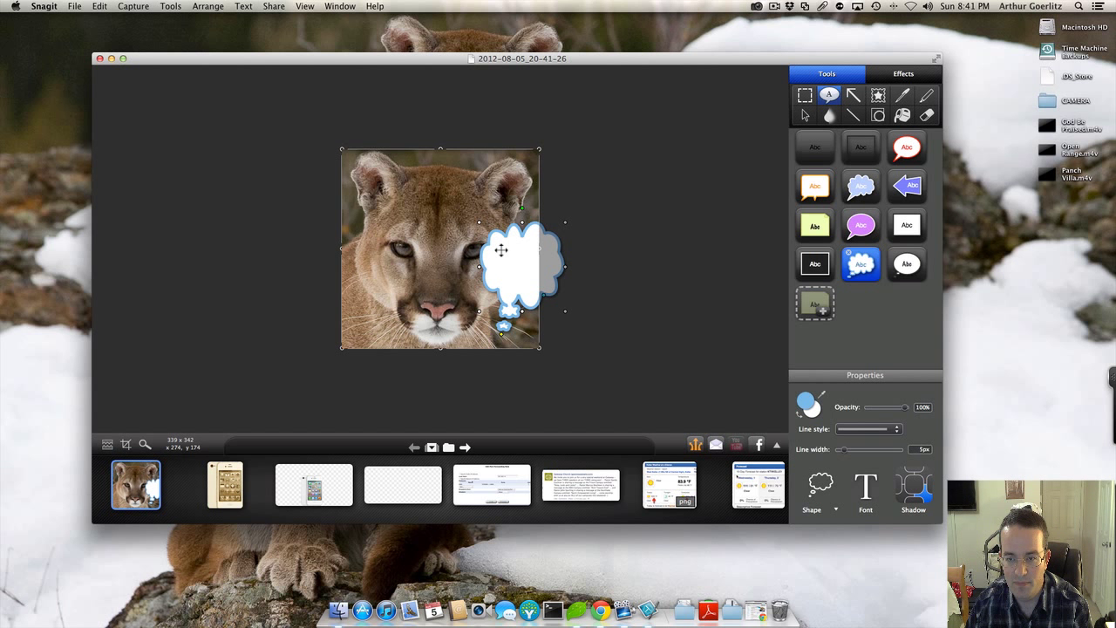
pyautogui.moveTo(501, 251); pyautogui.dragTo(467, 320)
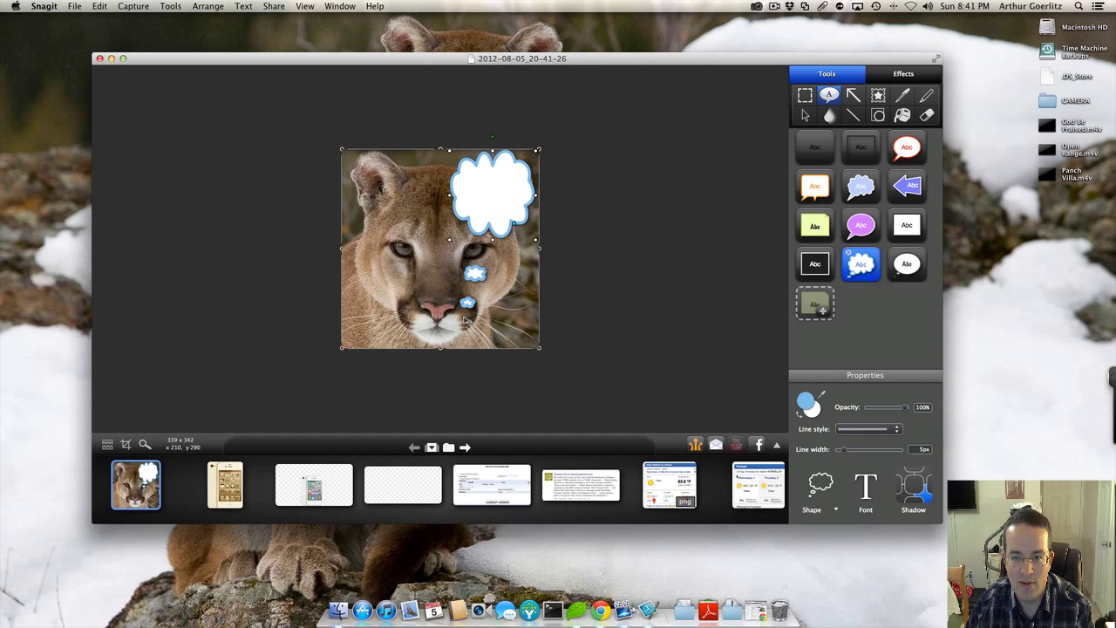
pyautogui.moveTo(481, 201); pyautogui.dragTo(460, 223)
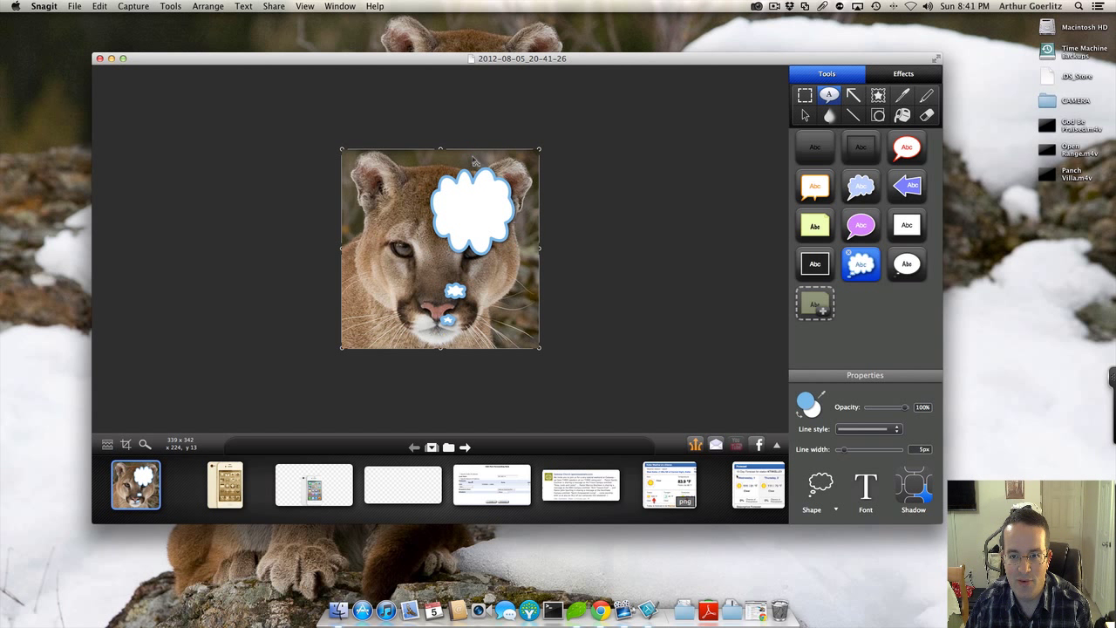
pyautogui.moveTo(476, 160); pyautogui.dragTo(482, 159)
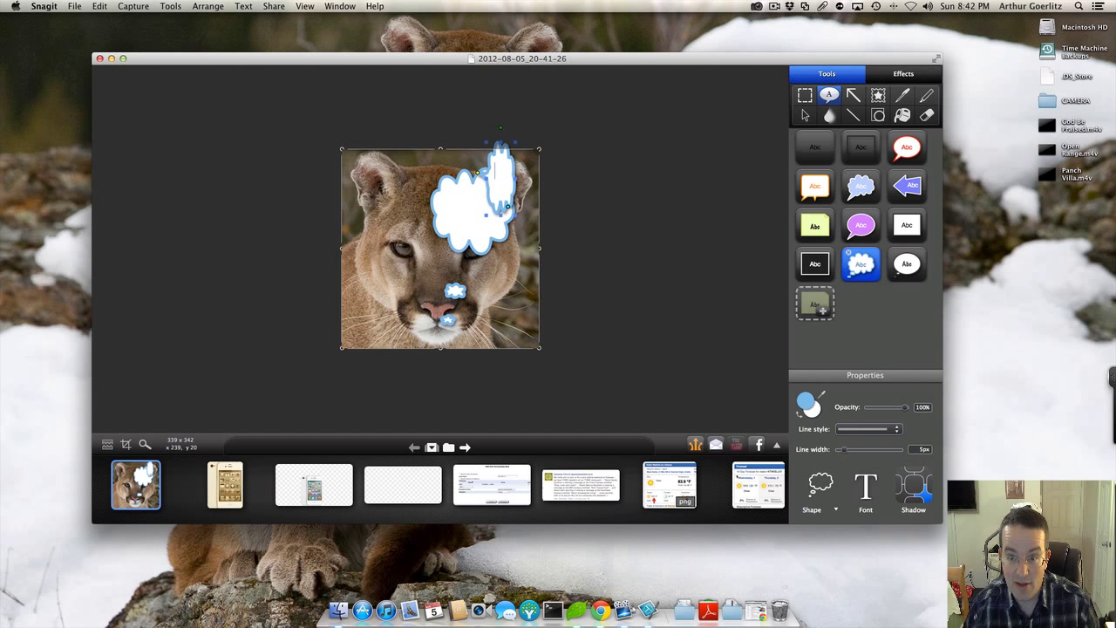
pyautogui.press('super+z')
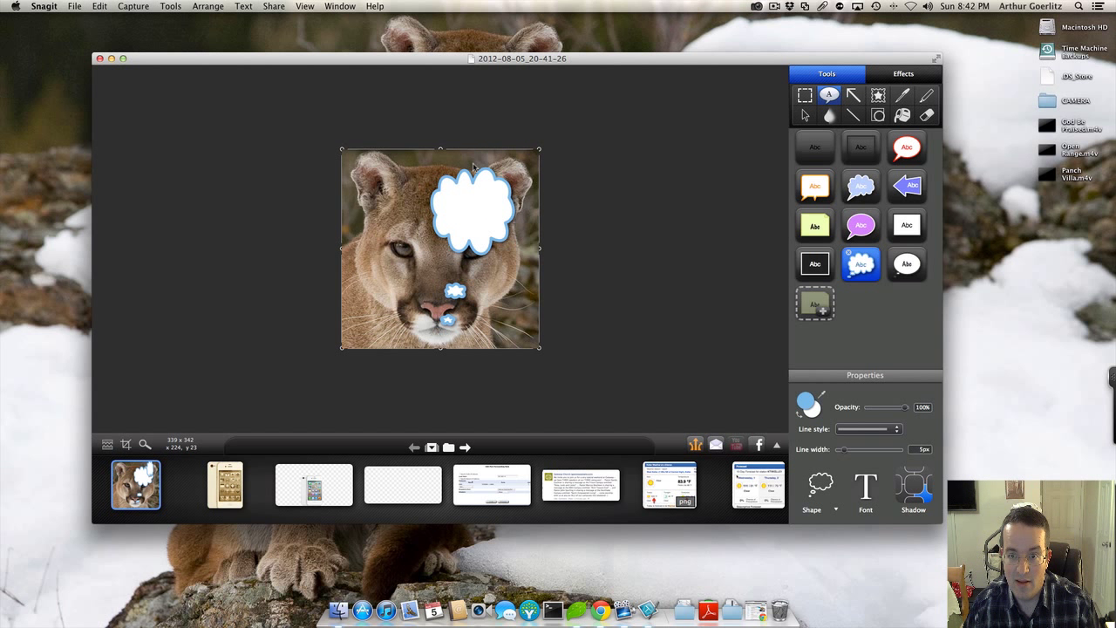
pyautogui.click(476, 164)
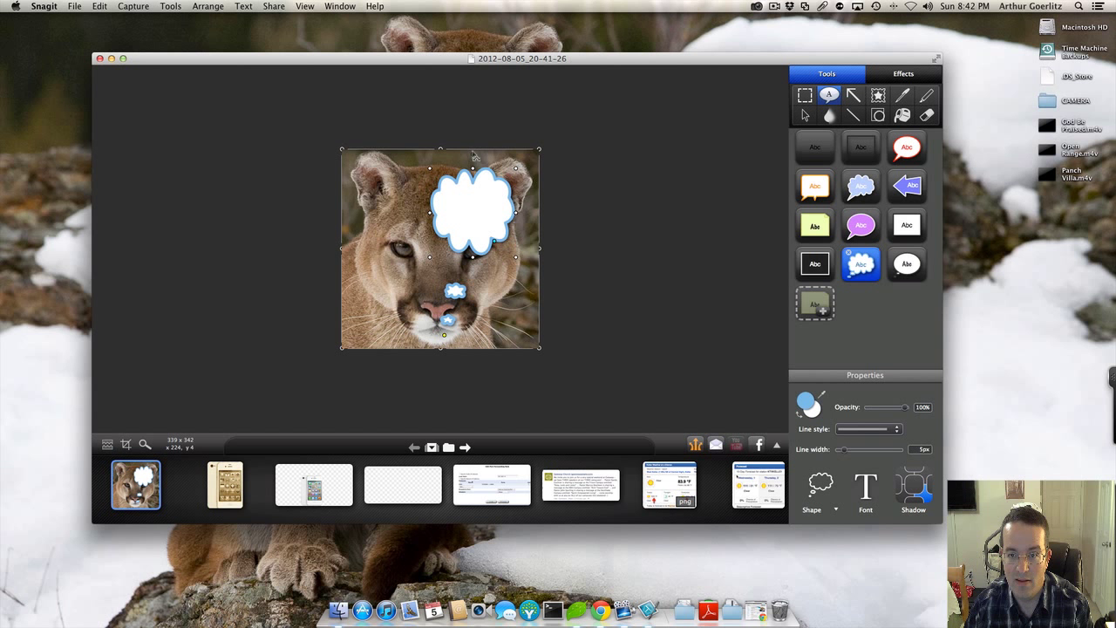
pyautogui.moveTo(475, 157); pyautogui.dragTo(385, 178)
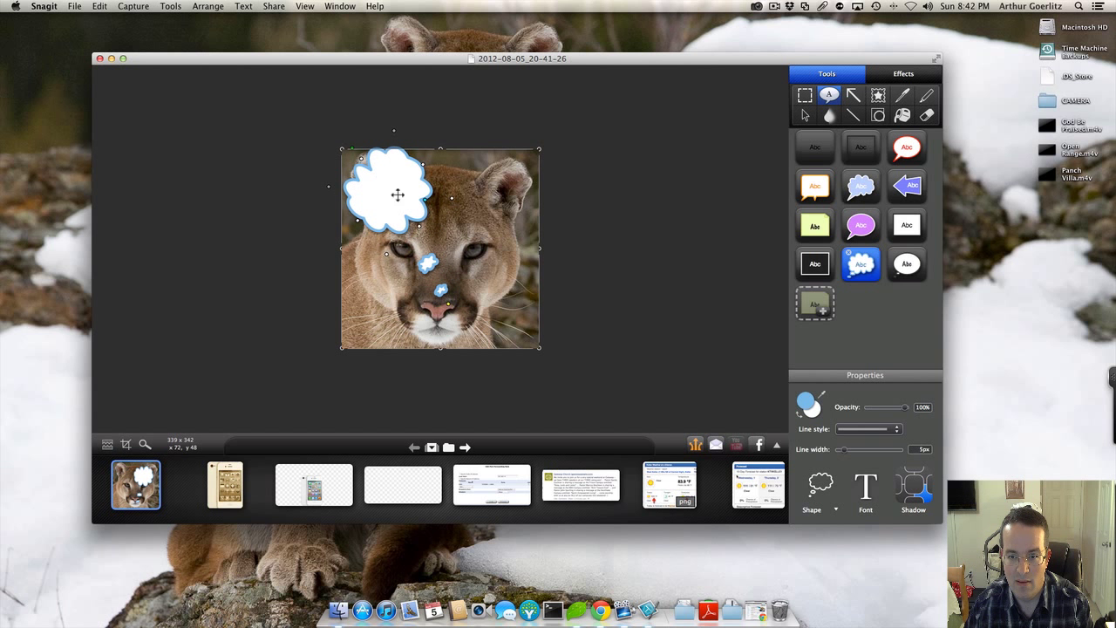
# Step: Type 'I Sure Am Hungry' inside the cloud callout
pyautogui.doubleClick(364, 192)
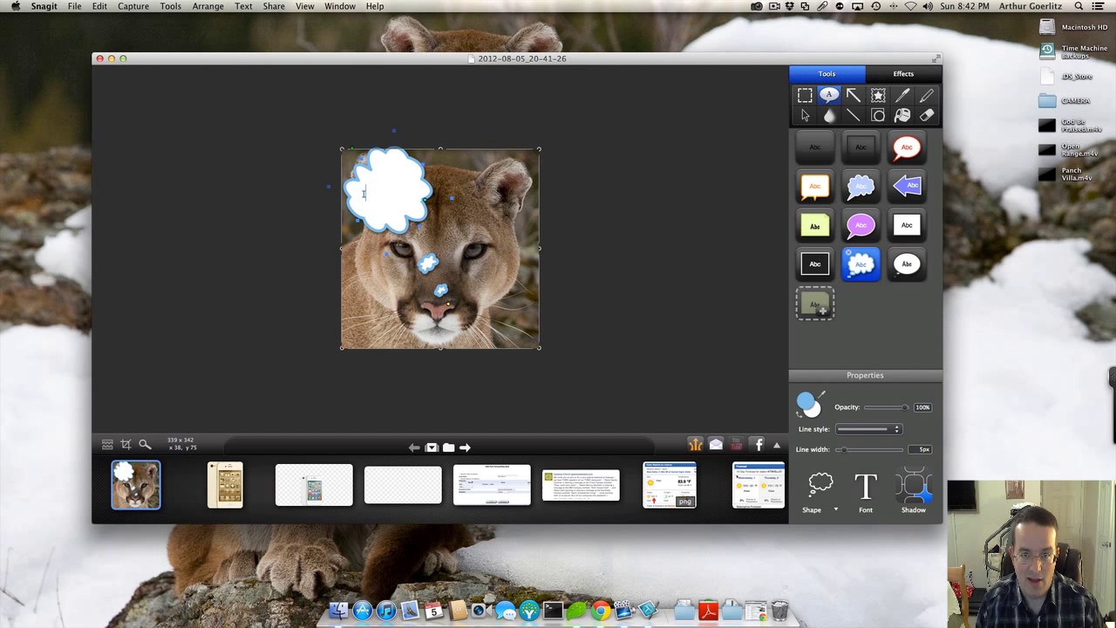
pyautogui.write('I S')
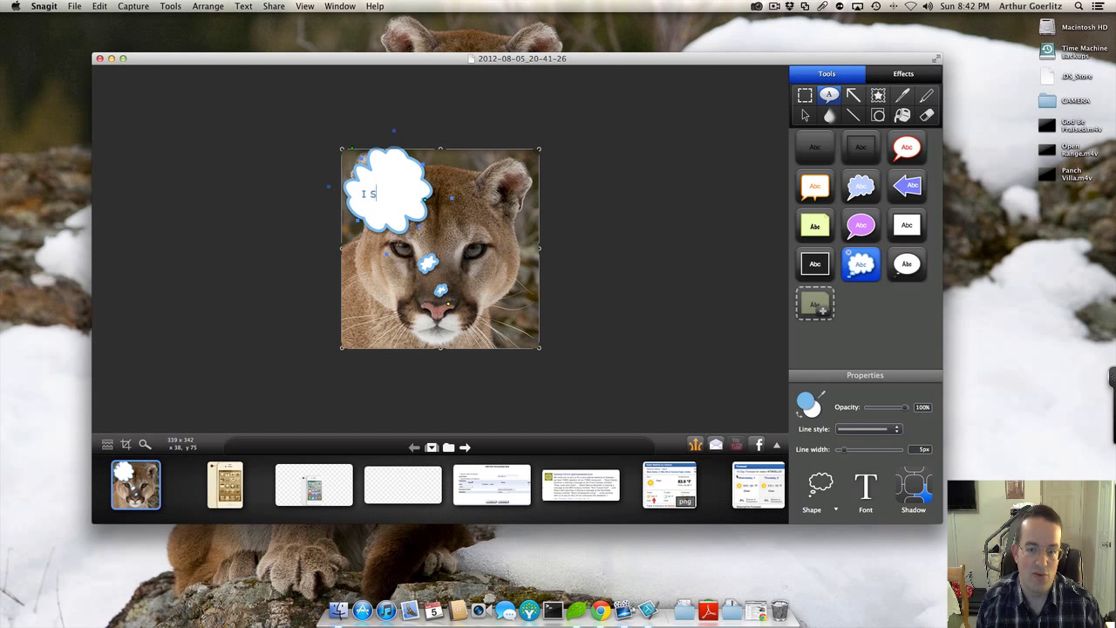
pyautogui.write('ure Am Hungry')
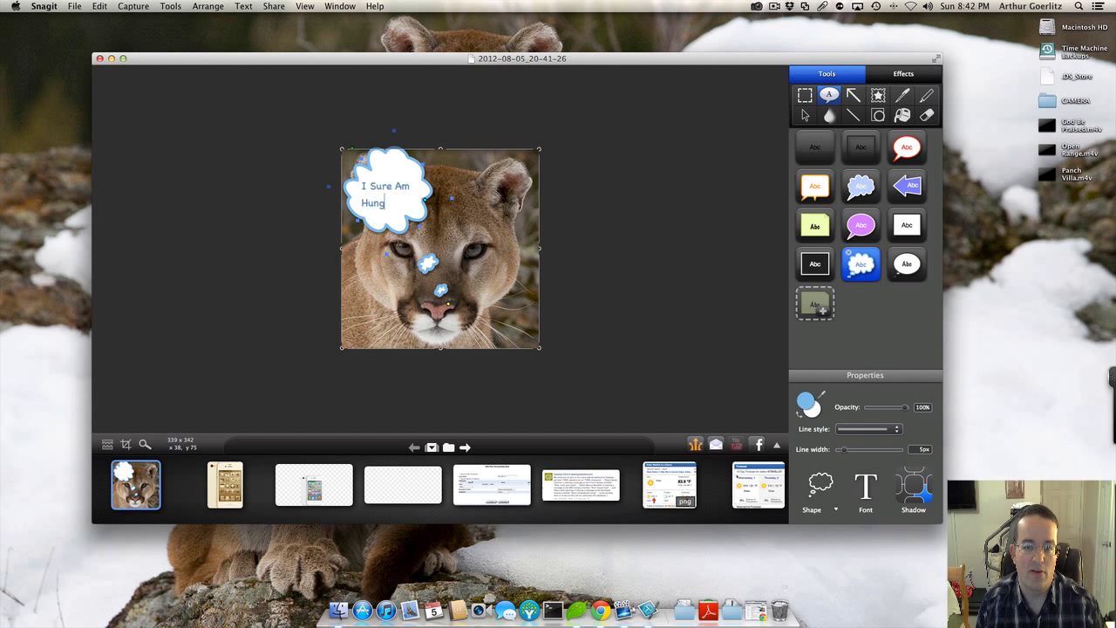
pyautogui.click(551, 272)
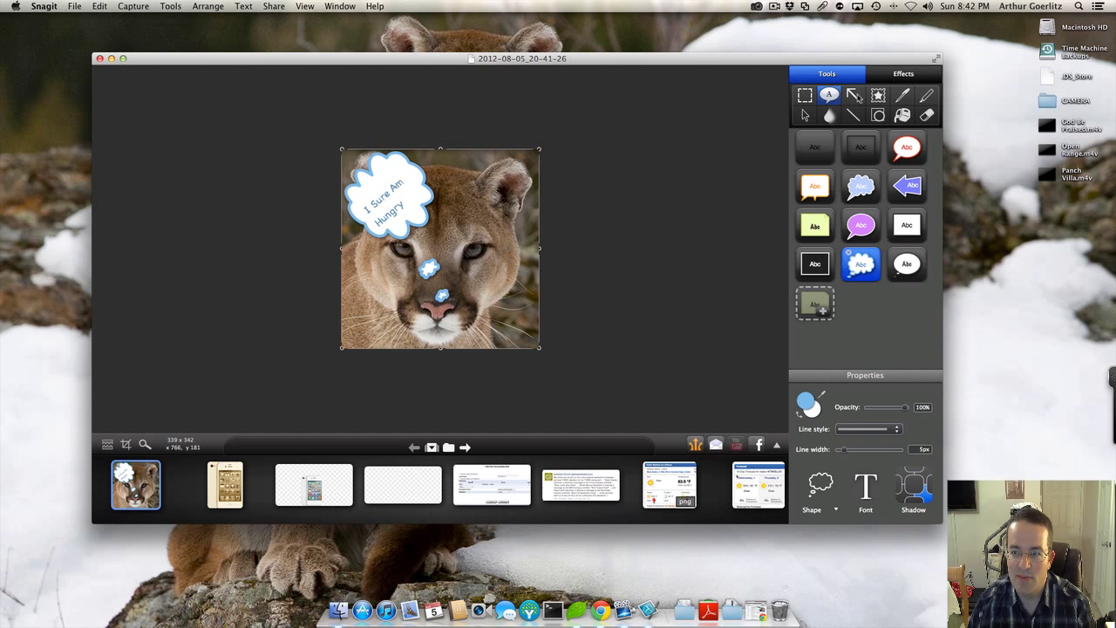
pyautogui.click(850, 94)
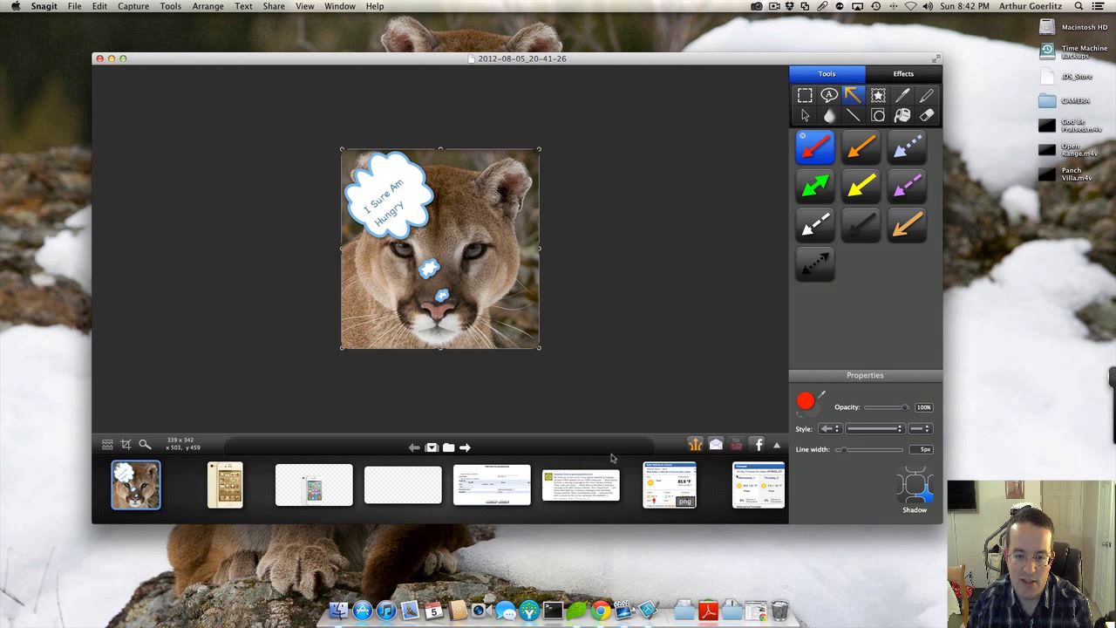
# Step: Copy the Keller Weather capture with its red arrows and switch to Mail
pyautogui.click(663, 504)
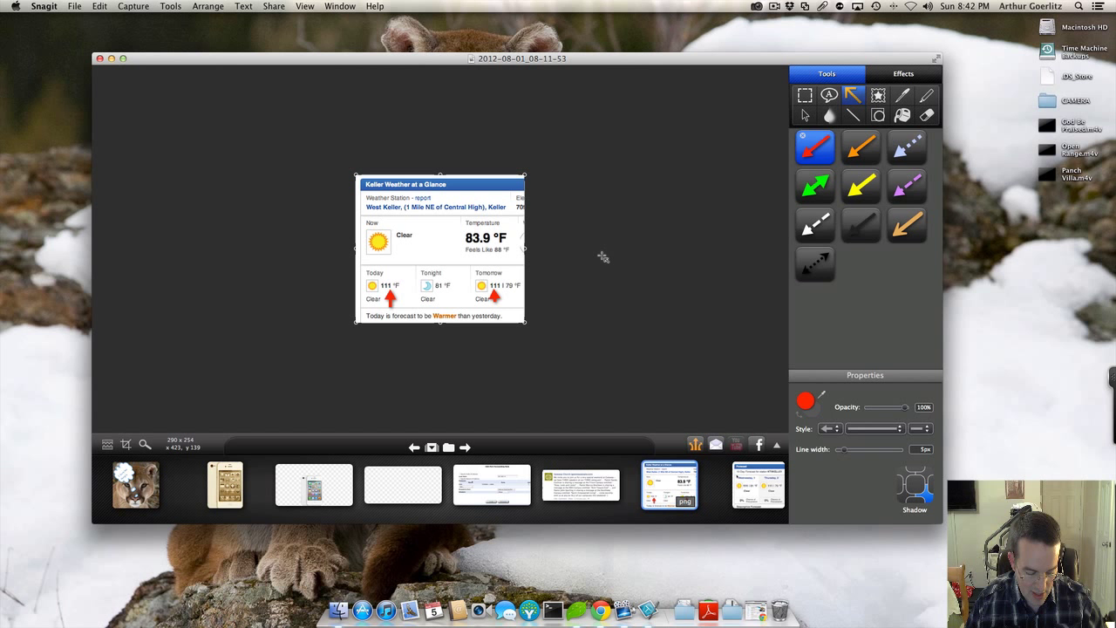
pyautogui.press('s')
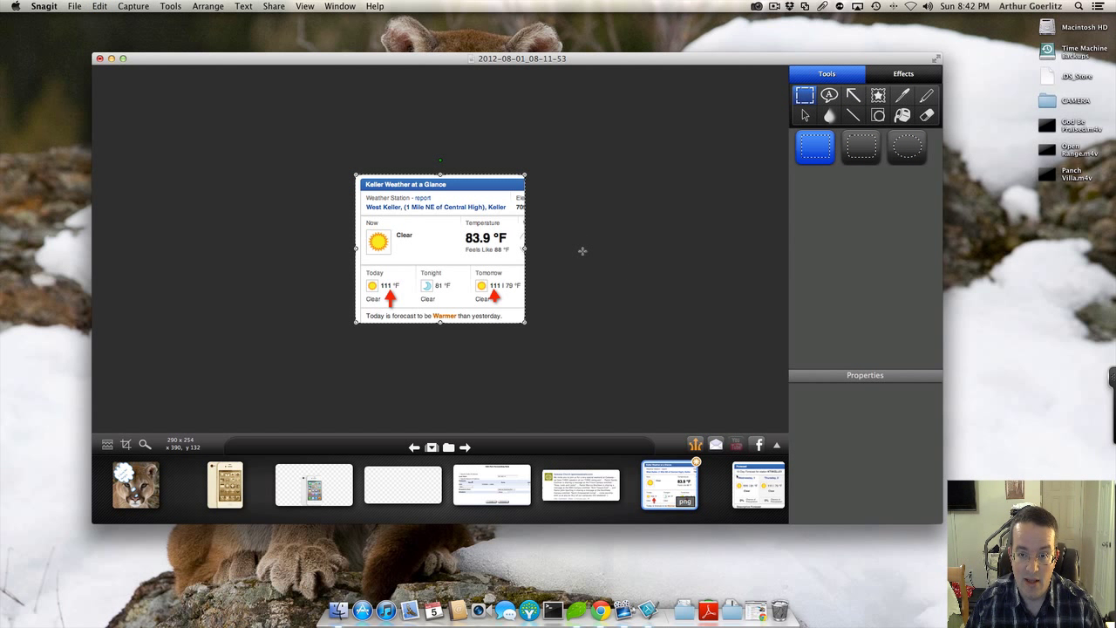
pyautogui.rightClick(489, 274)
pyautogui.click(523, 307)
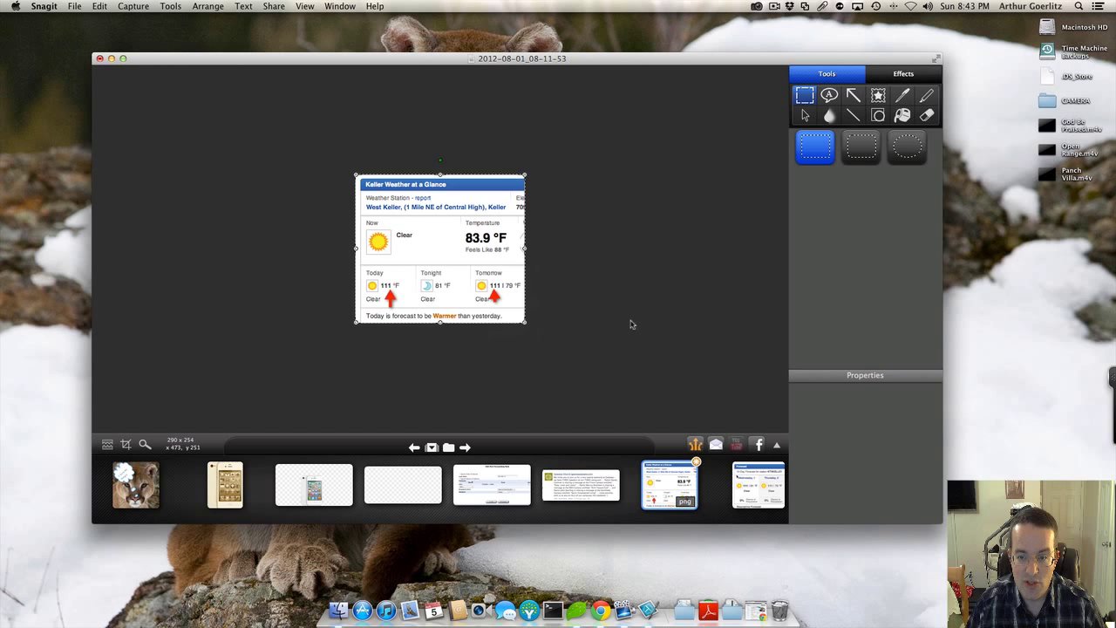
pyautogui.click(404, 598)
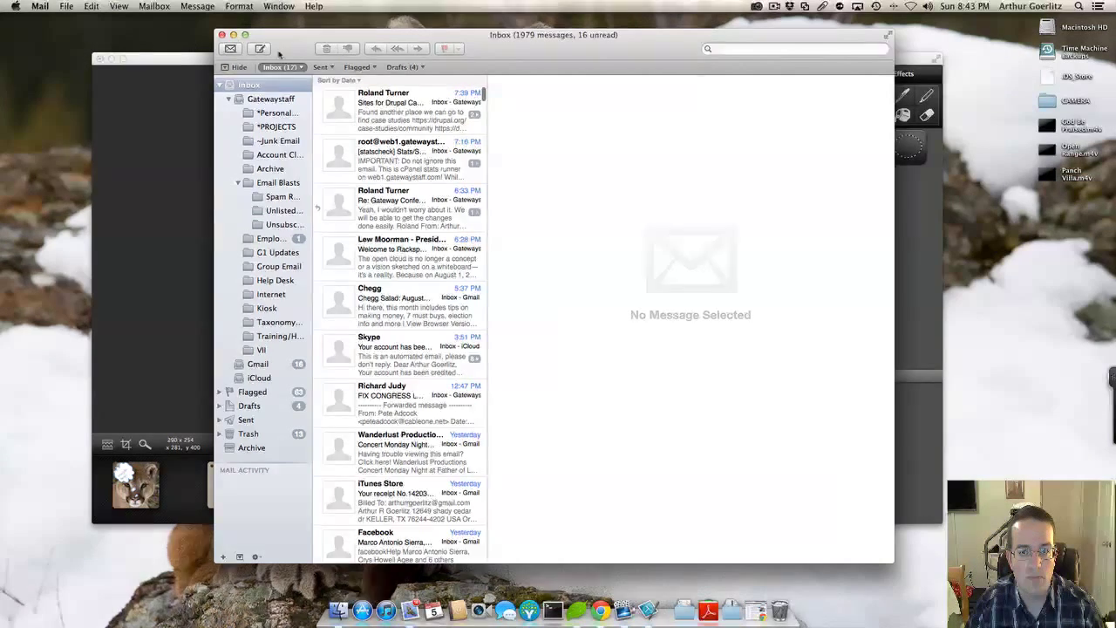
# Step: Start a new message window and set it to send from the Gmail account
pyautogui.click(234, 35)
pyautogui.press('super+n')
pyautogui.press('super+n')
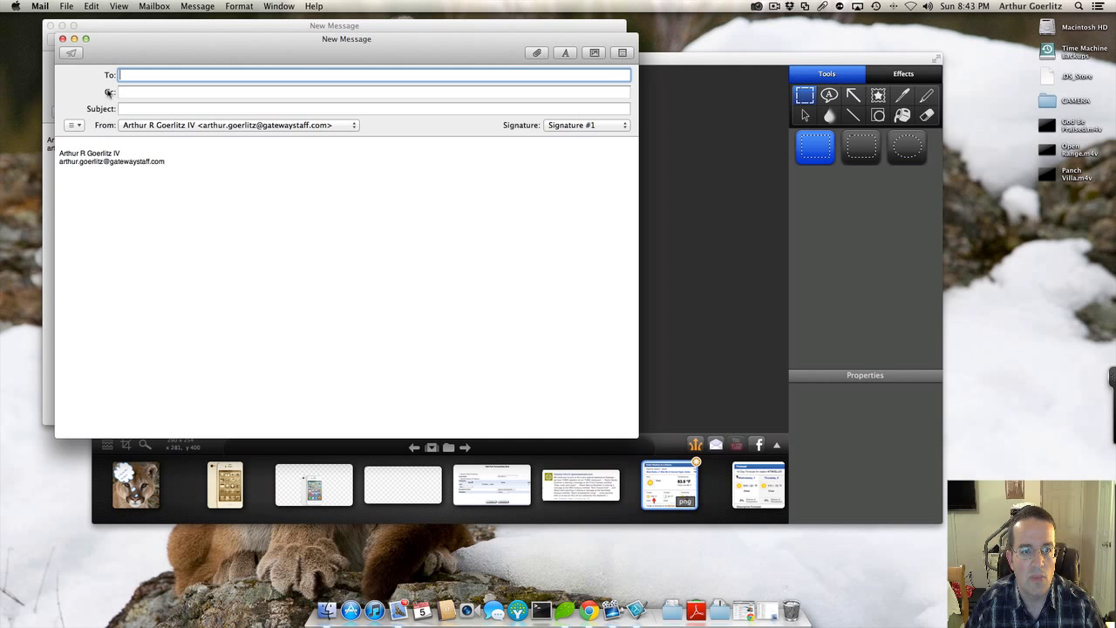
pyautogui.click(61, 38)
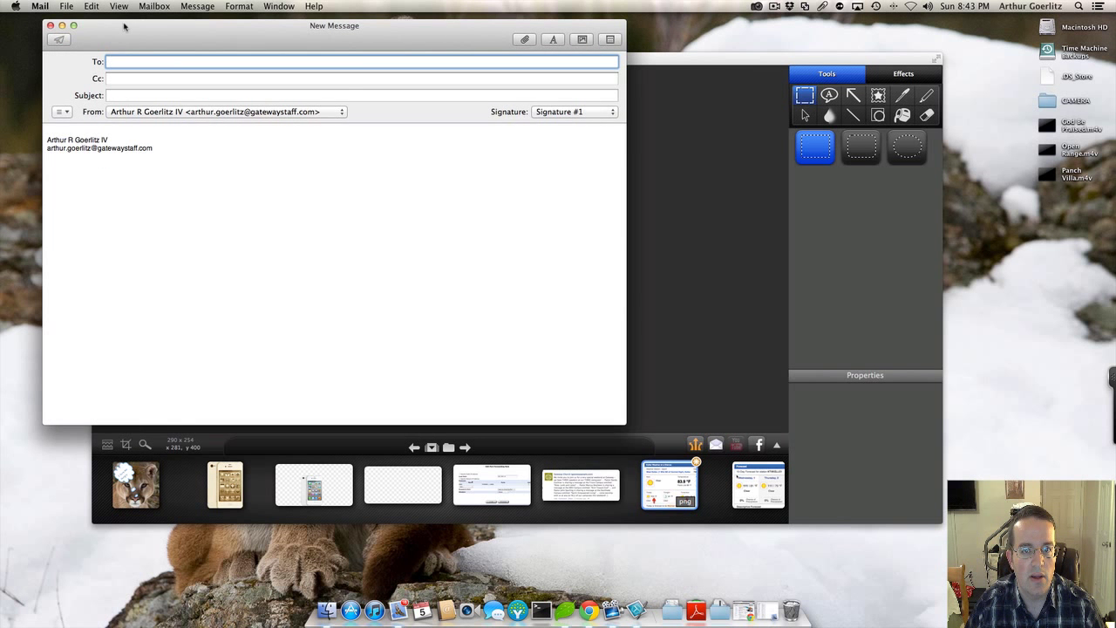
pyautogui.moveTo(124, 27); pyautogui.dragTo(139, 72)
pyautogui.click(288, 159)
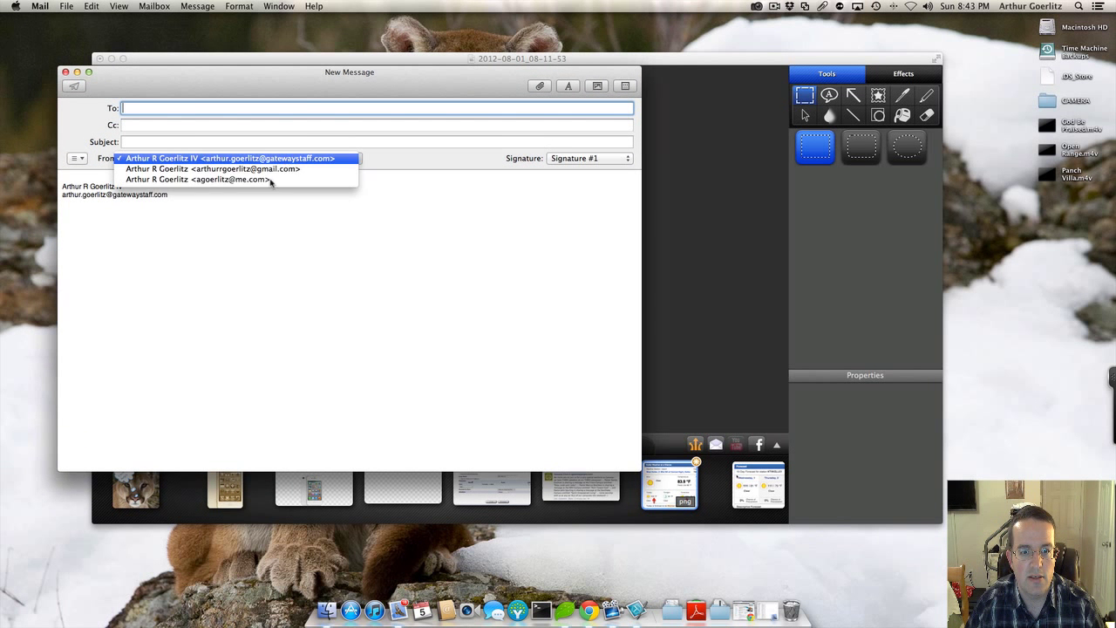
pyautogui.click(277, 169)
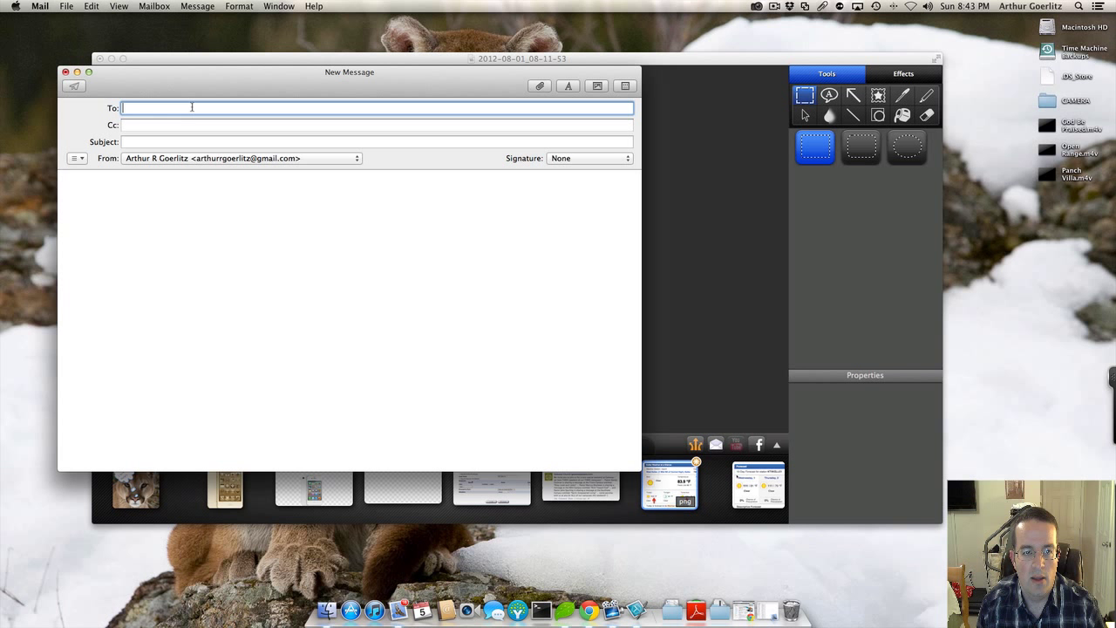
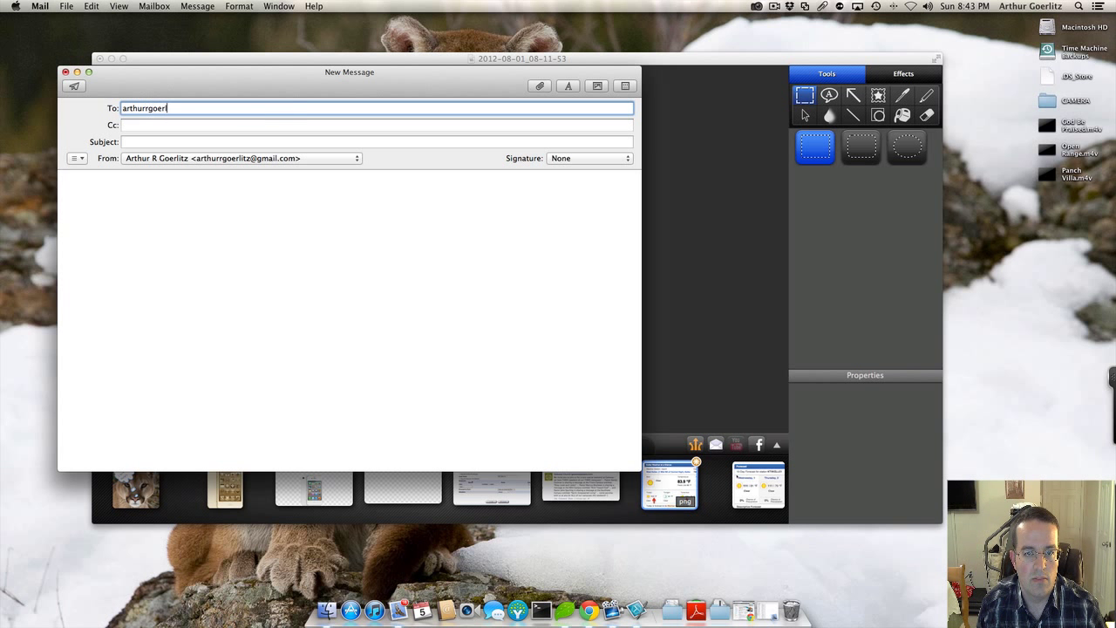
# Step: Enter the recipient's e-mail, subject 'Test Email', and paste the weather capture into the body
pyautogui.press('Tab')
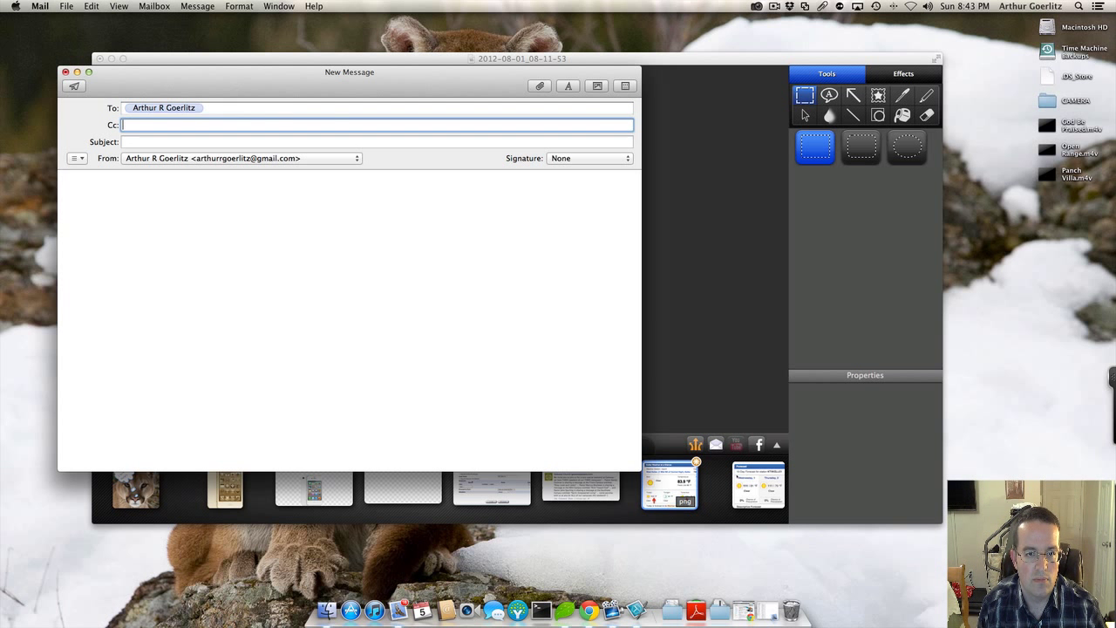
pyautogui.press('Tab')
pyautogui.write('Test ')
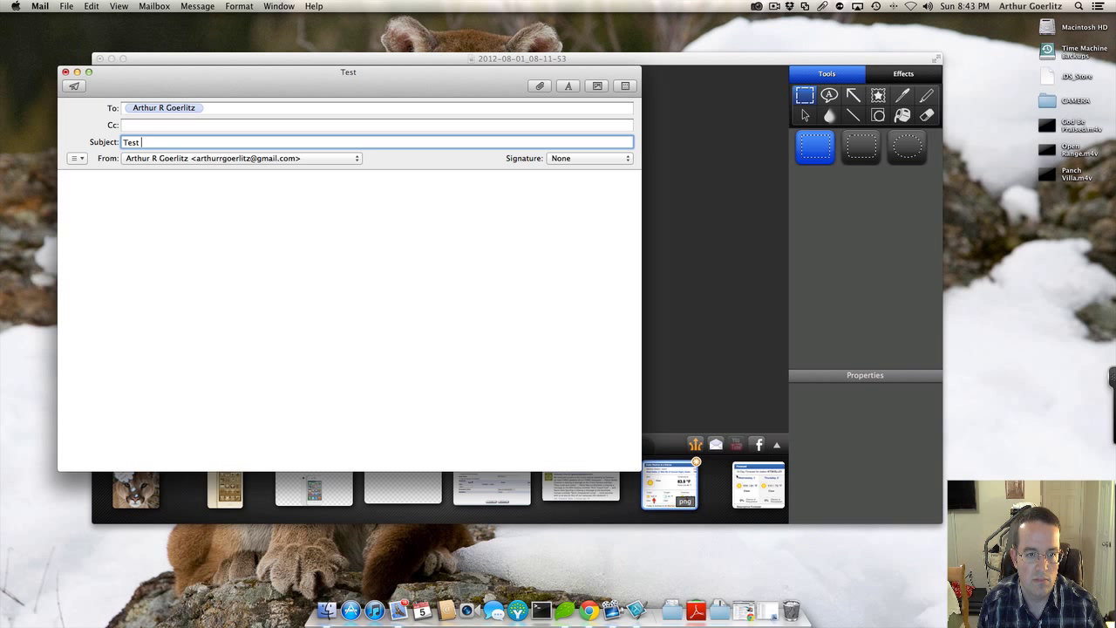
pyautogui.write('Email')
pyautogui.press('Tab')
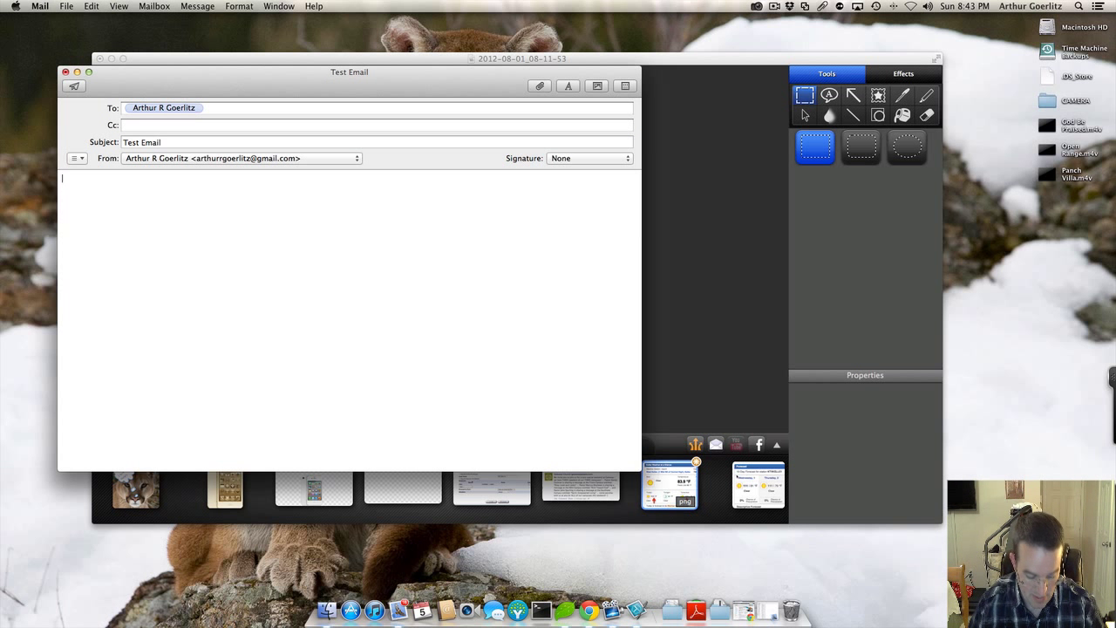
pyautogui.press('super+v')
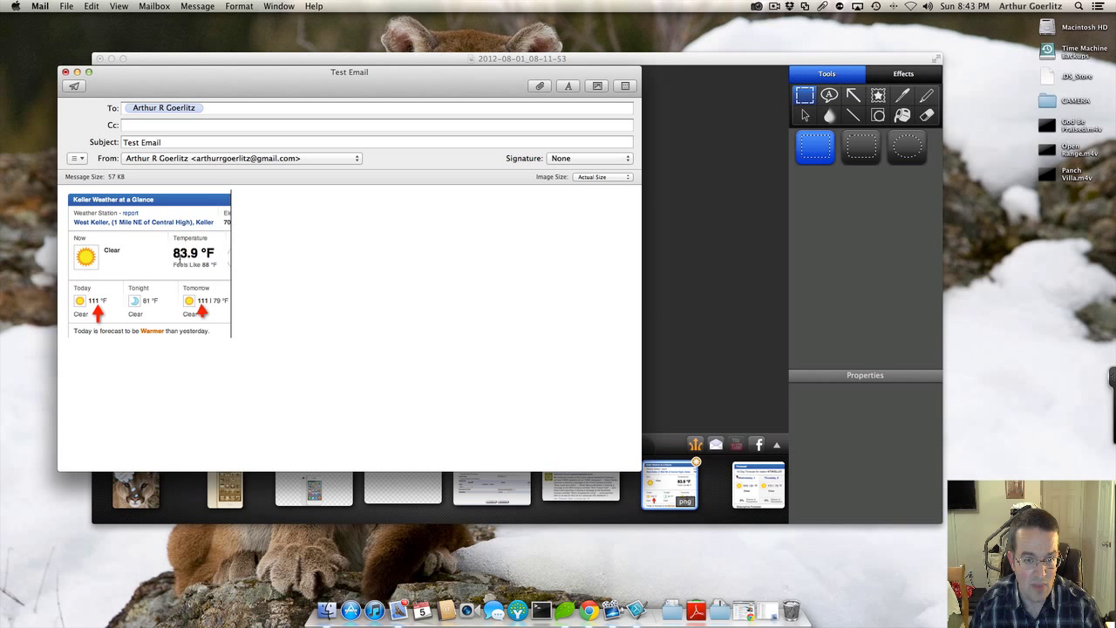
pyautogui.press('super+a')
pyautogui.click(278, 270)
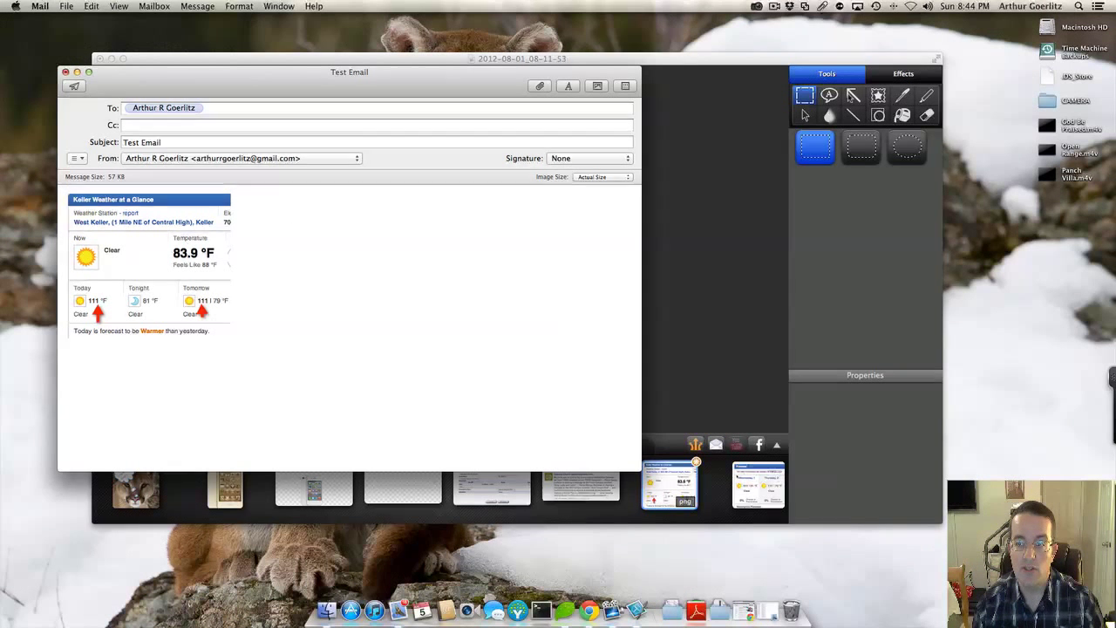
# Step: Add a white dashed arrow on the 83.9 °F temperature and give it a custom colour
pyautogui.click(645, 127)
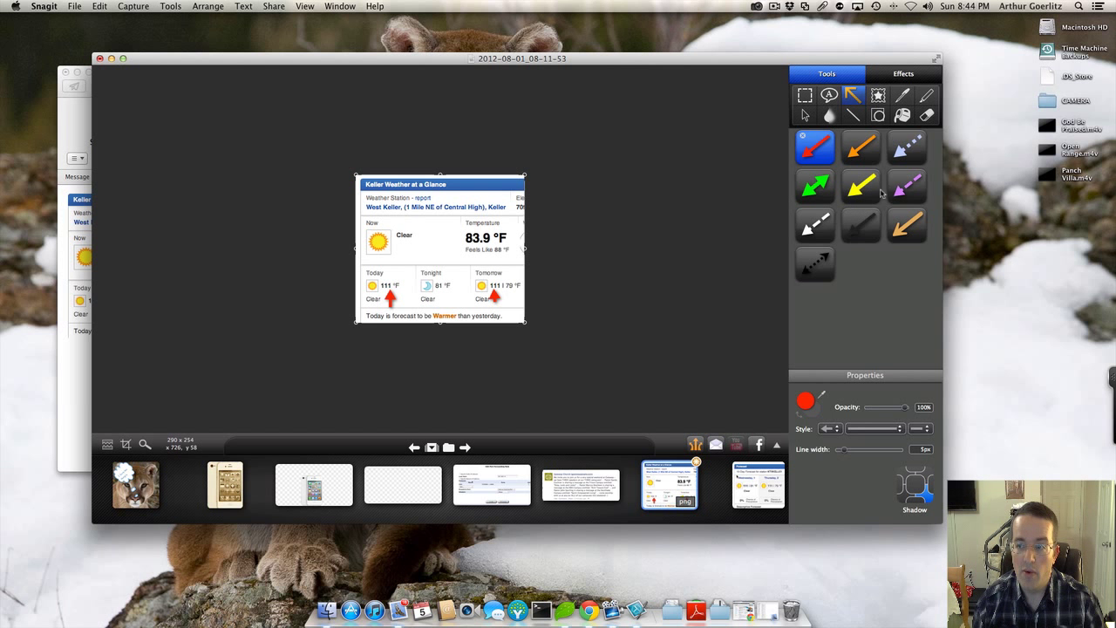
pyautogui.click(819, 223)
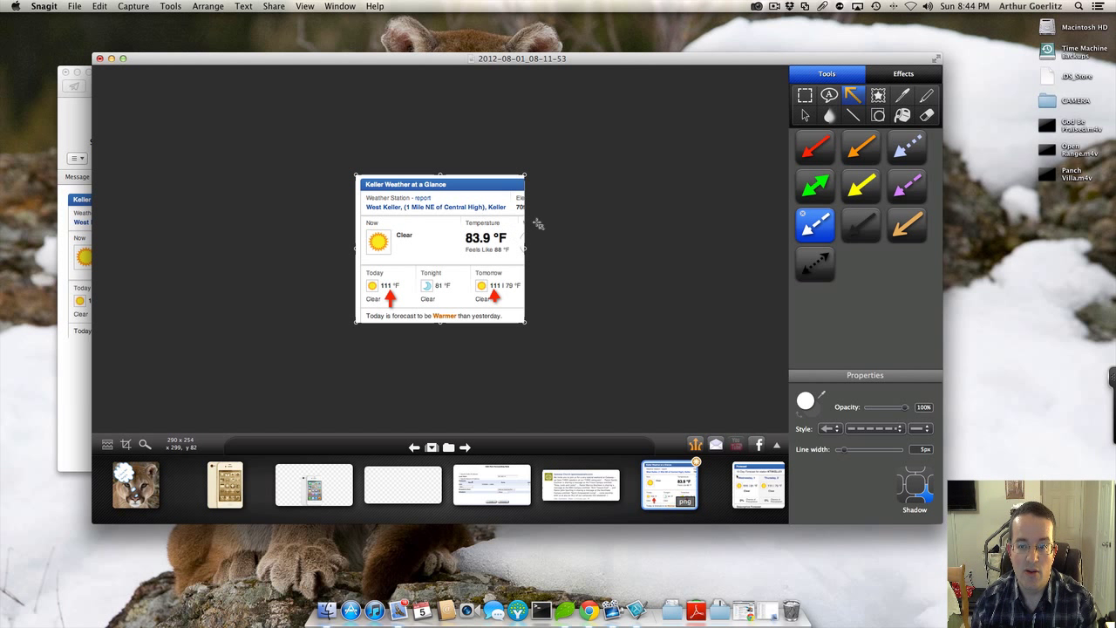
pyautogui.moveTo(497, 211); pyautogui.dragTo(469, 247)
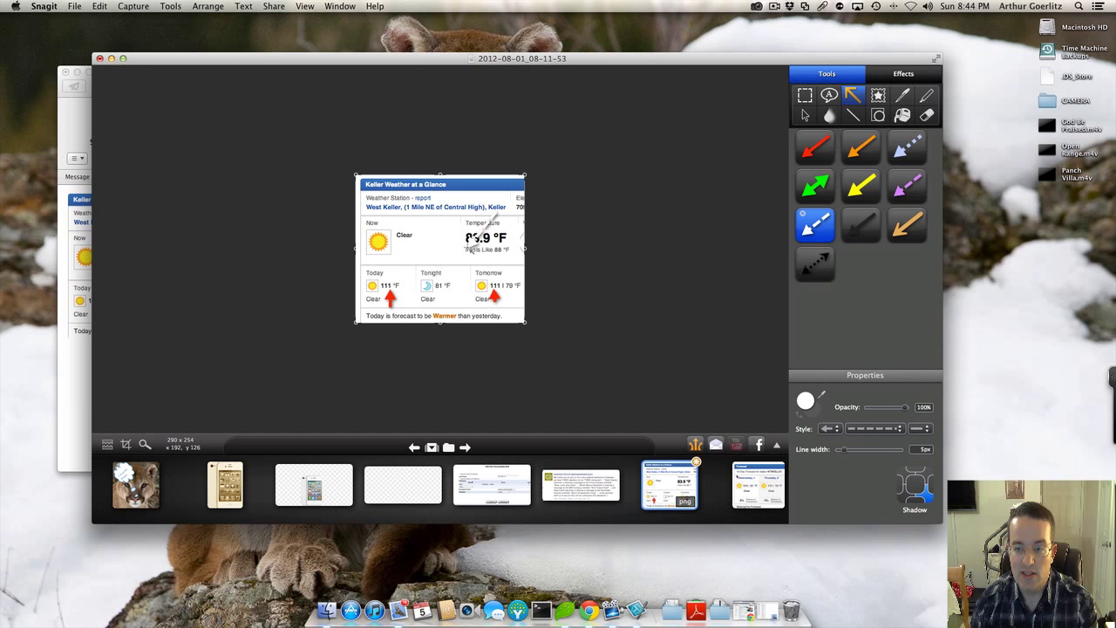
pyautogui.click(806, 400)
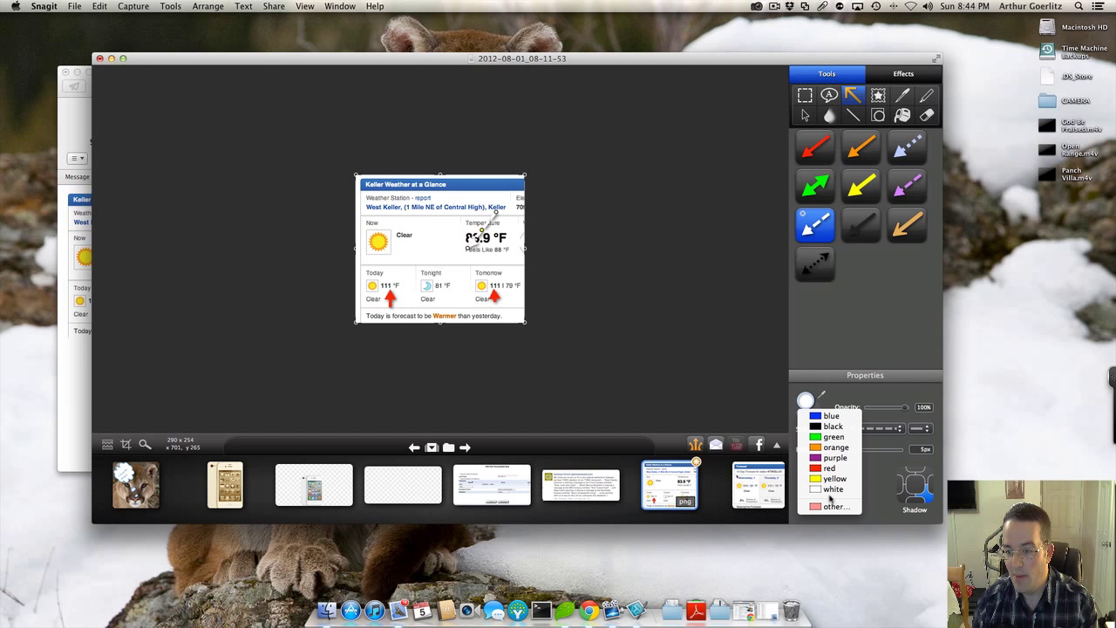
pyautogui.click(828, 505)
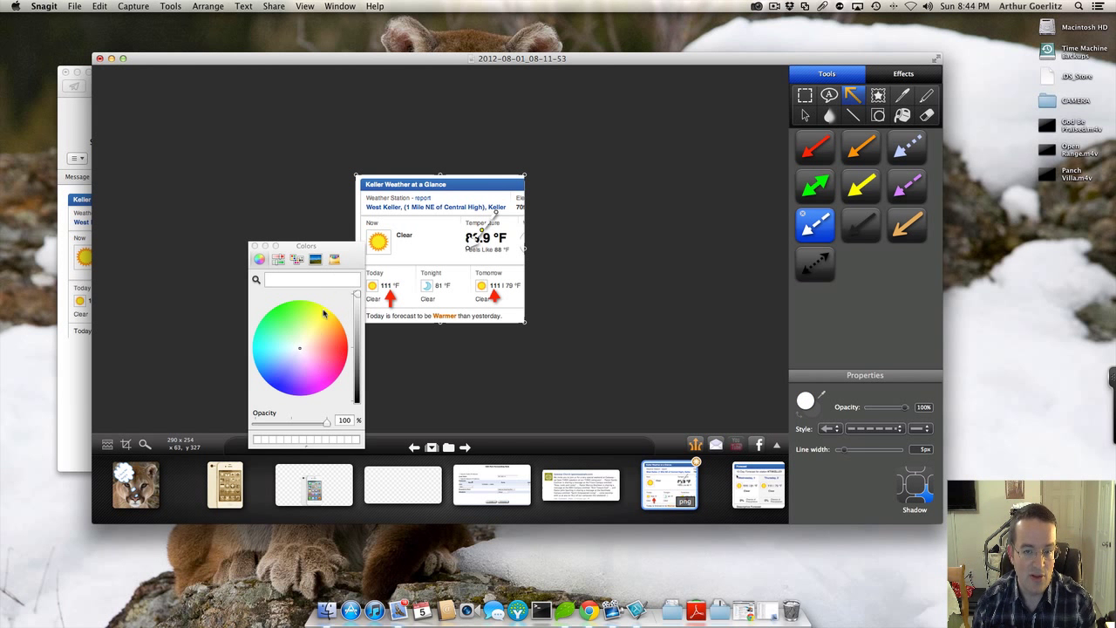
pyautogui.click(254, 246)
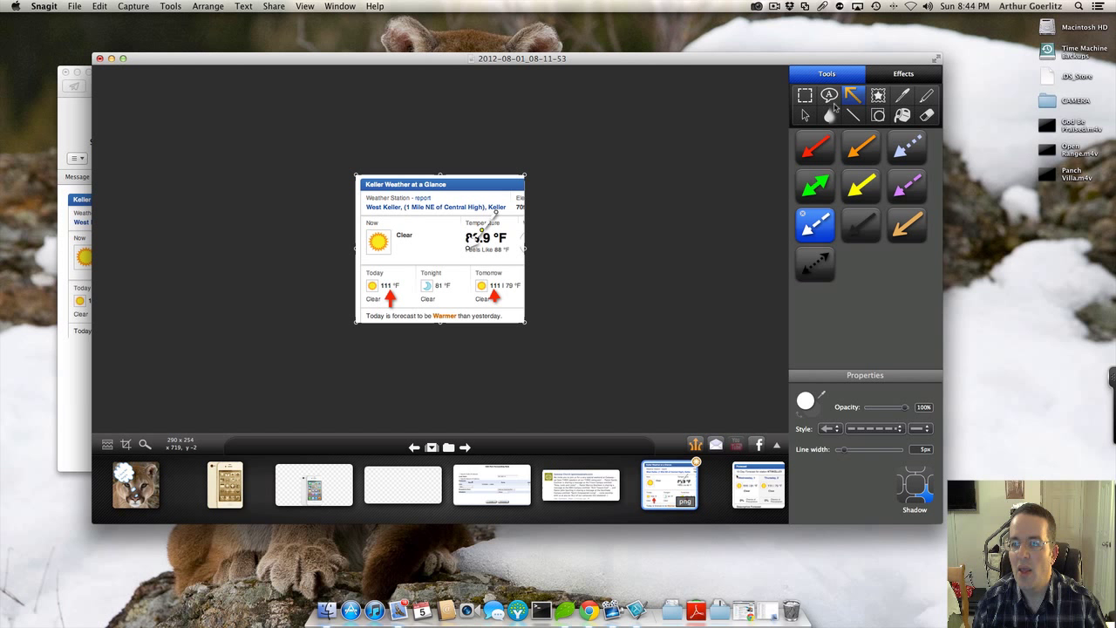
# Step: Apply torn edges, a border and a drop shadow to the weather capture
pyautogui.click(904, 77)
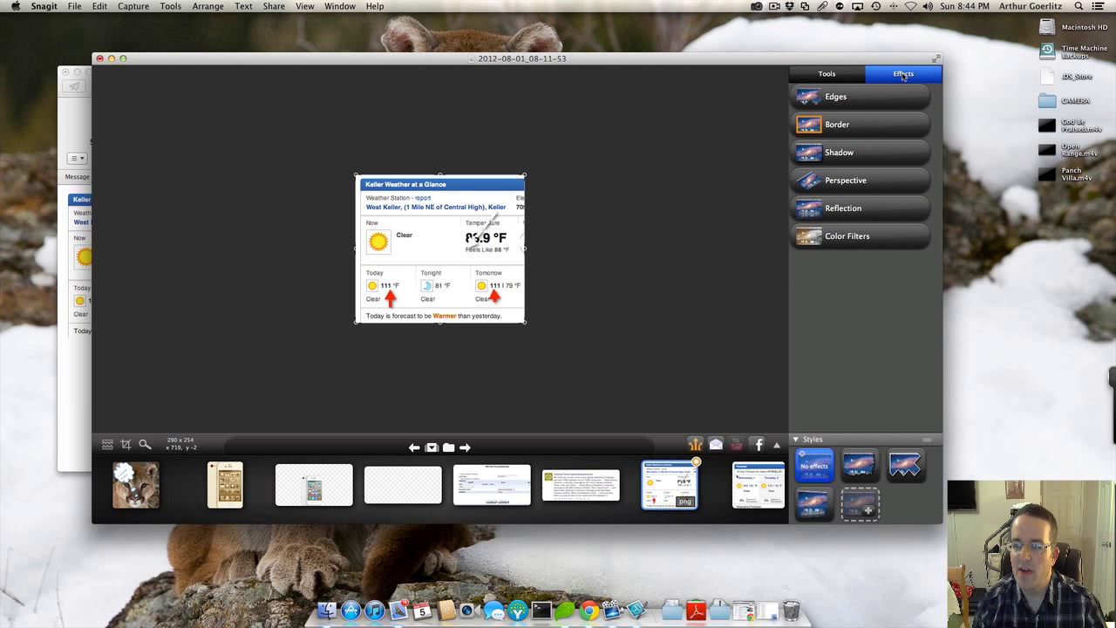
pyautogui.click(826, 103)
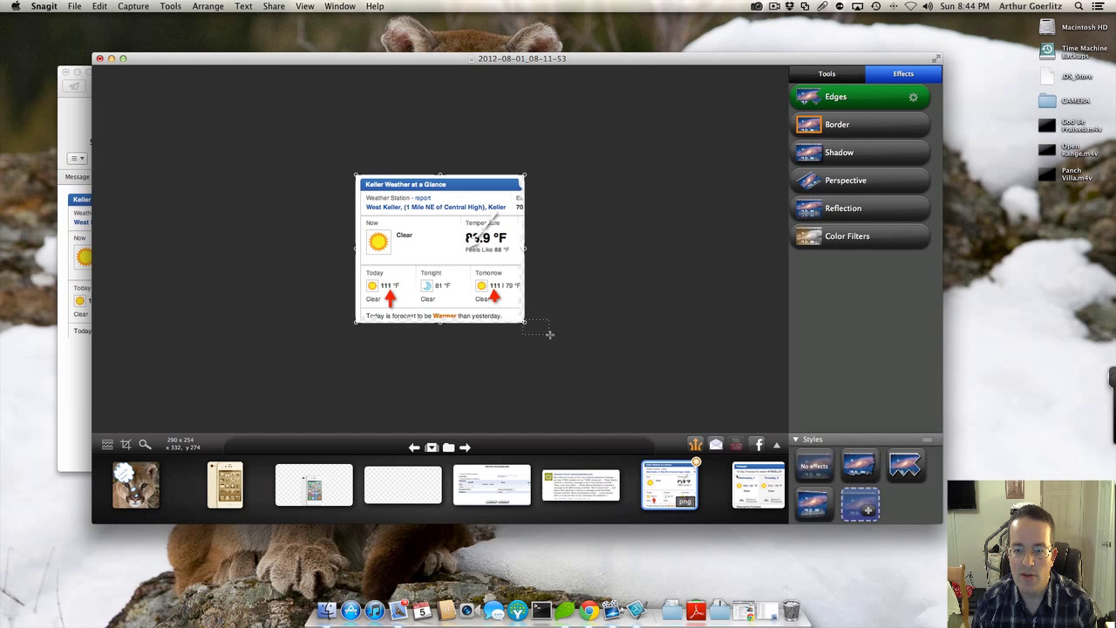
pyautogui.click(847, 131)
pyautogui.click(842, 155)
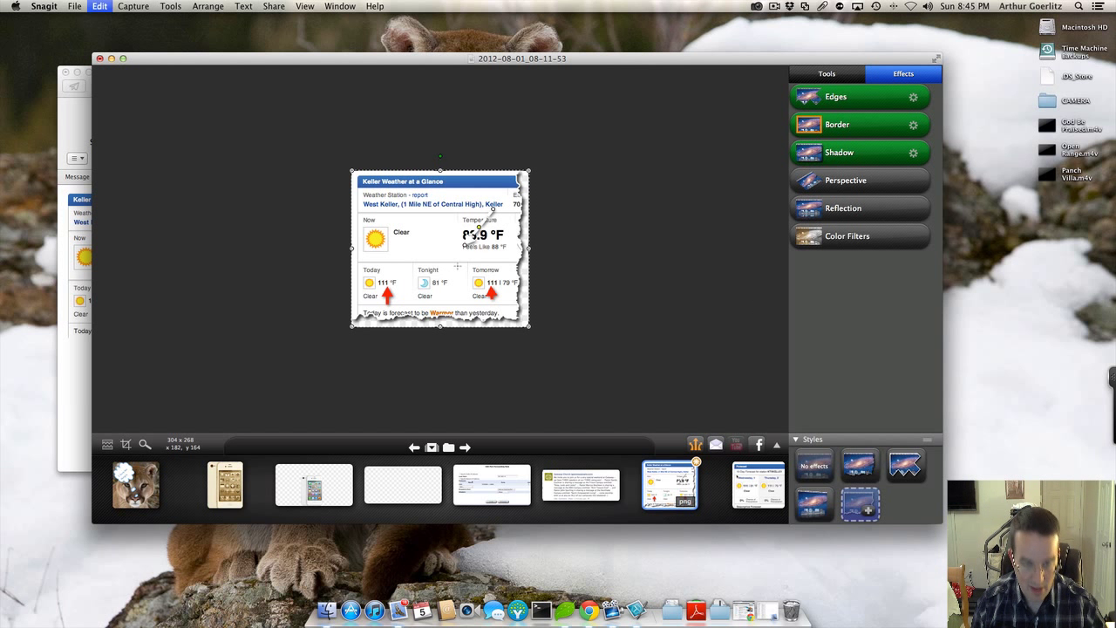
# Step: Swap the old weather image in the Test Email draft for the torn-edged version
pyautogui.click(86, 340)
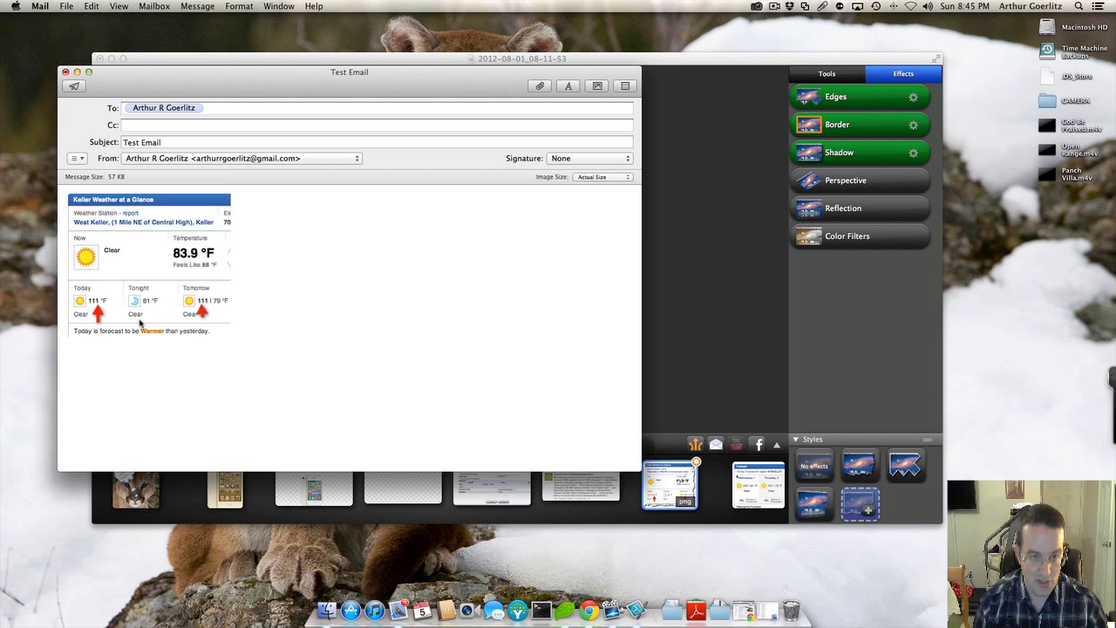
pyautogui.press('super+a')
pyautogui.press('super+v')
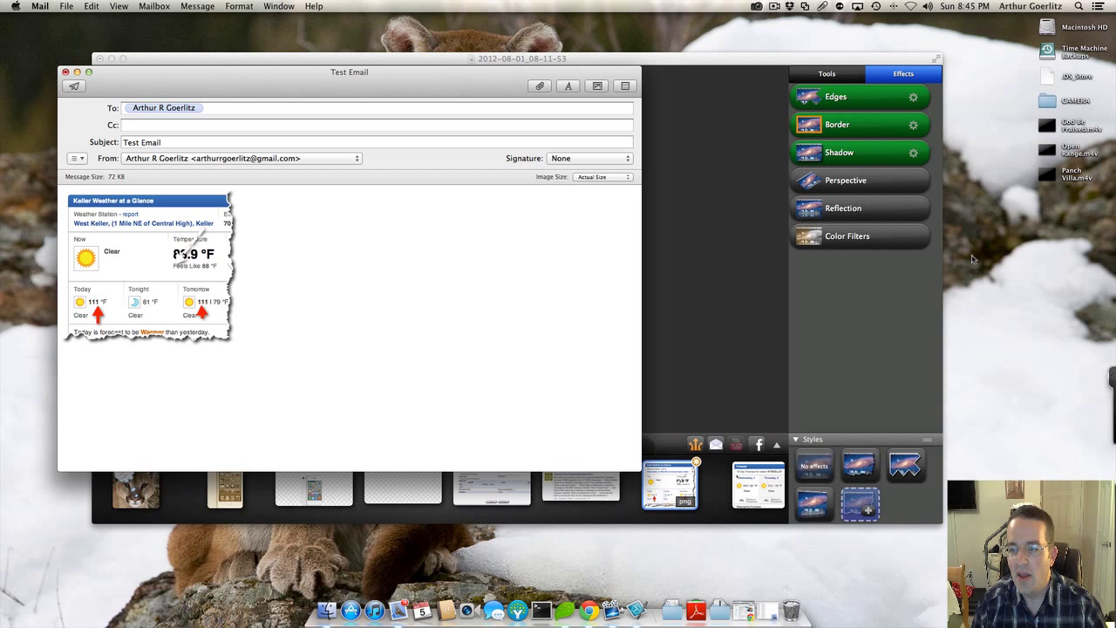
# Step: Check the weather capture's border opacity and size settings, then the torn edge settings
pyautogui.click(918, 127)
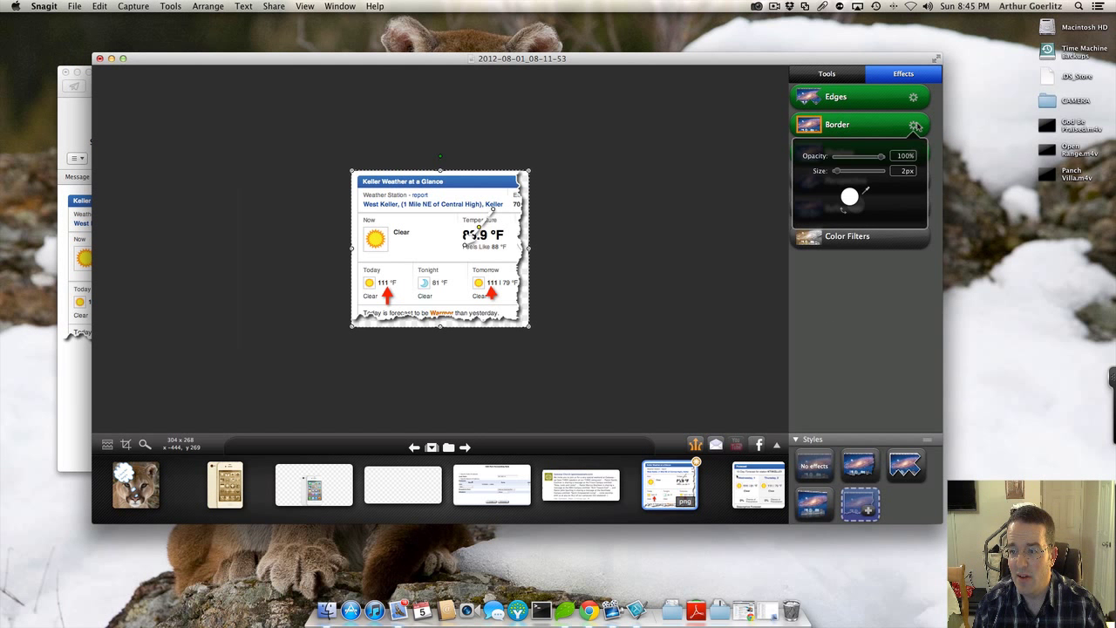
pyautogui.click(916, 126)
pyautogui.click(916, 126)
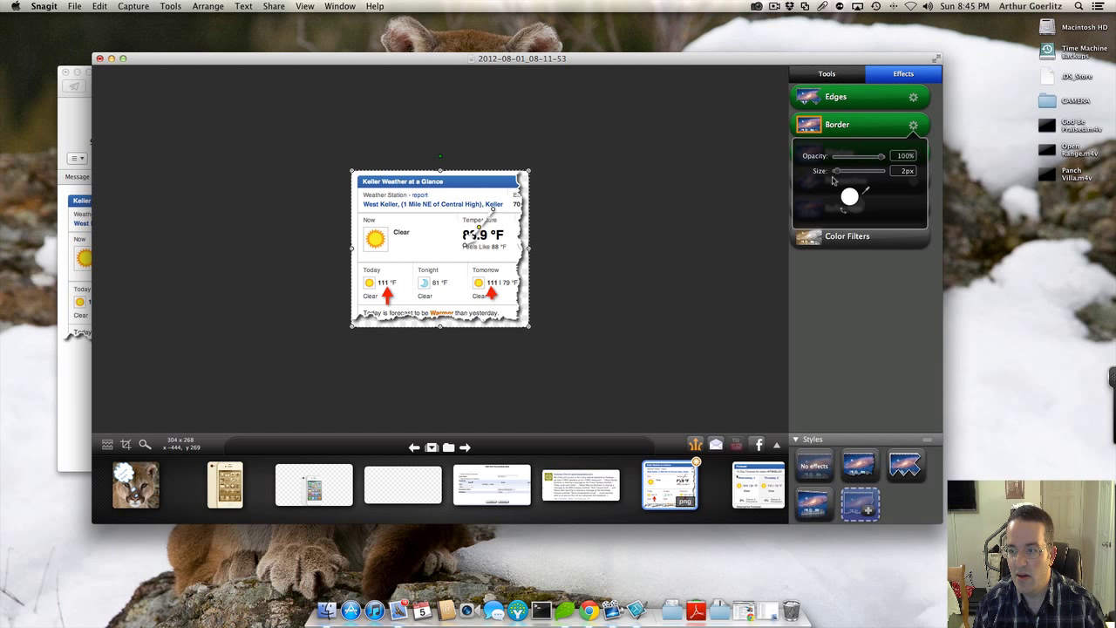
pyautogui.click(868, 241)
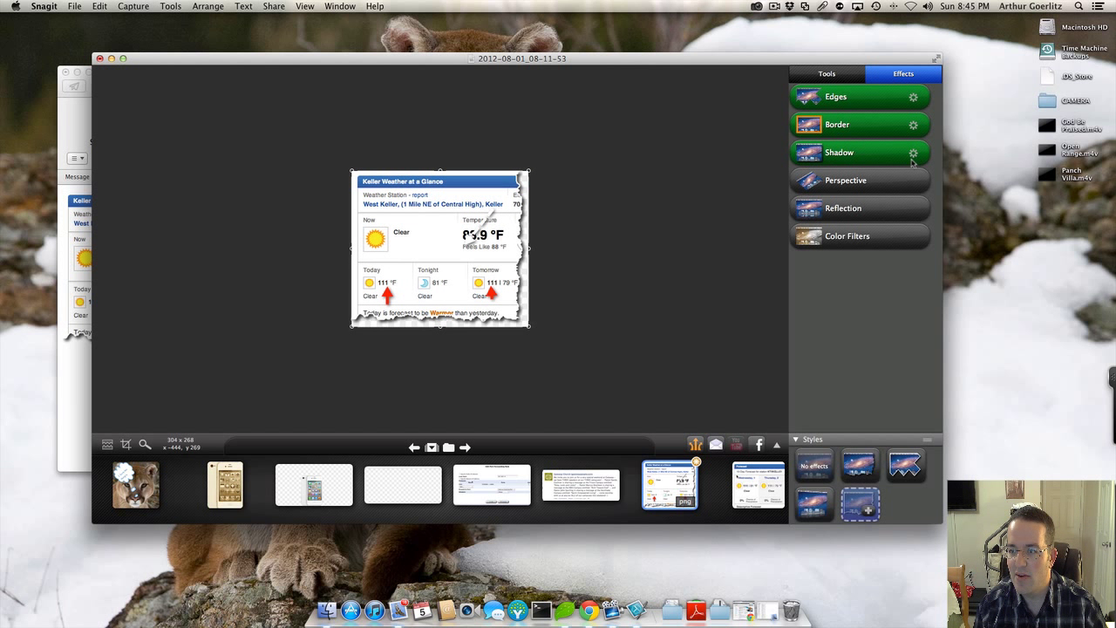
pyautogui.click(914, 99)
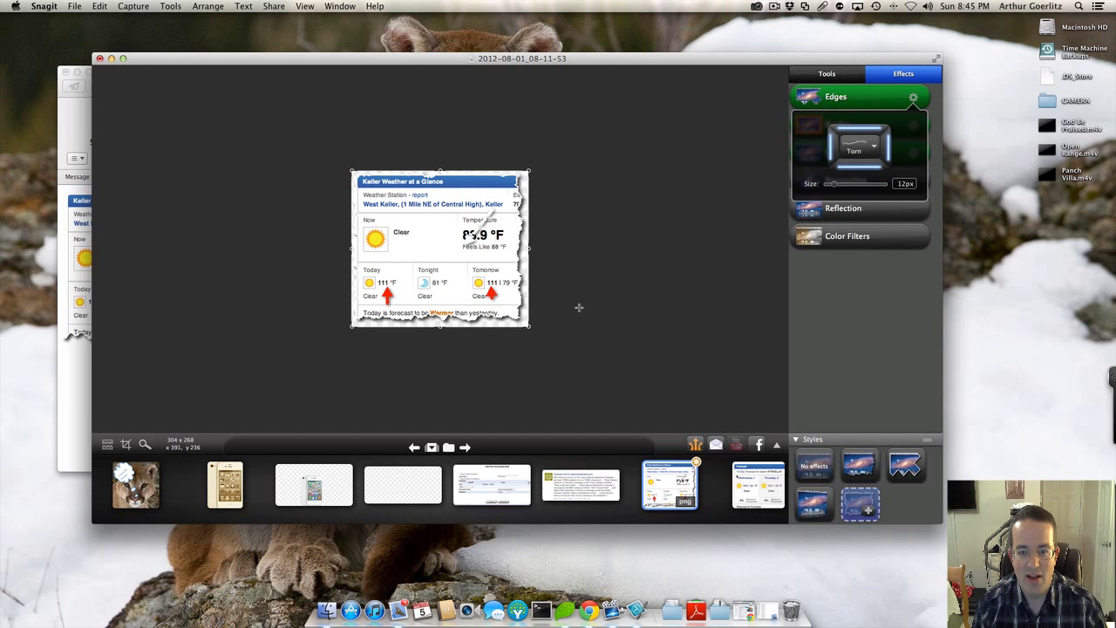
# Step: Drag the torn-edged capture into the Test Email body, then close the draft with Don't Save
pyautogui.moveTo(514, 280); pyautogui.dragTo(73, 314)
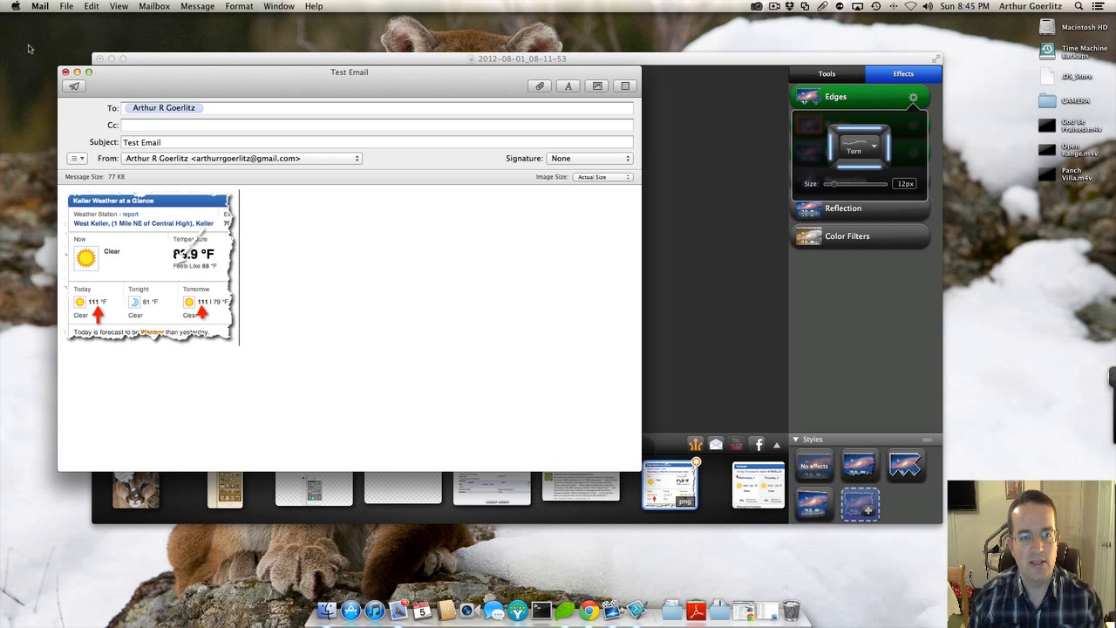
pyautogui.click(65, 71)
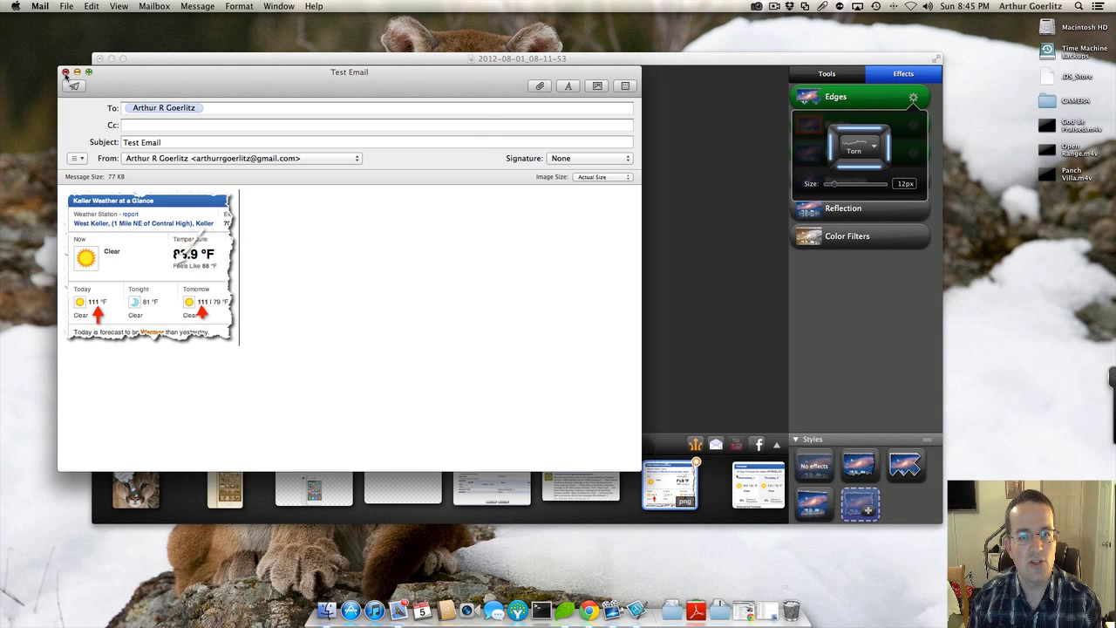
pyautogui.click(334, 157)
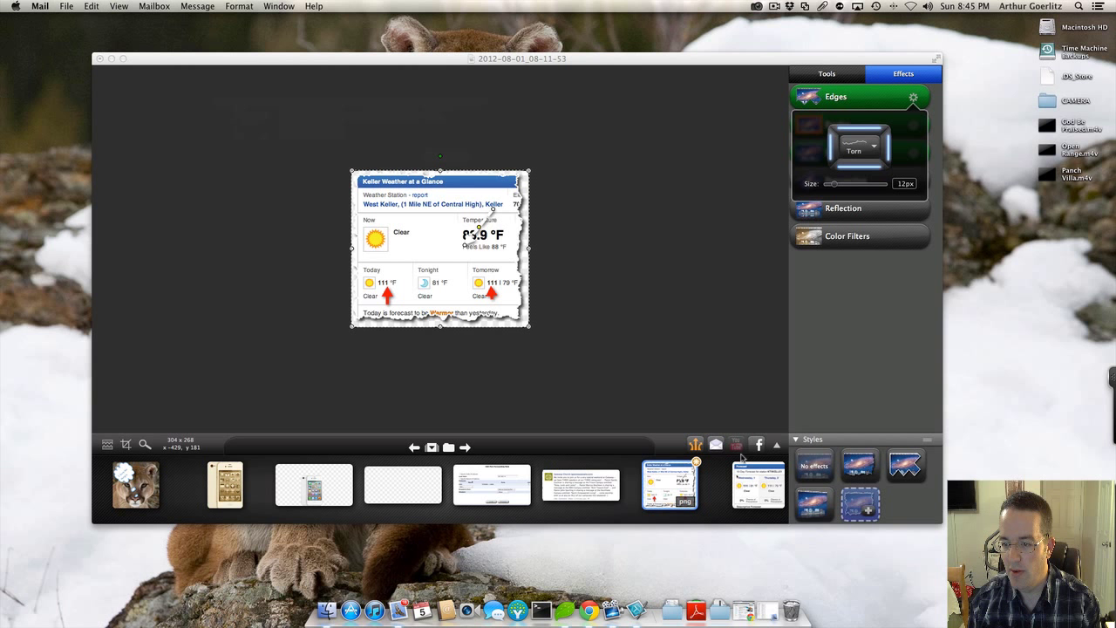
# Step: Try sharing the weather capture to Screencast.com from the extra share options, then cancel the sign-in
pyautogui.click(731, 386)
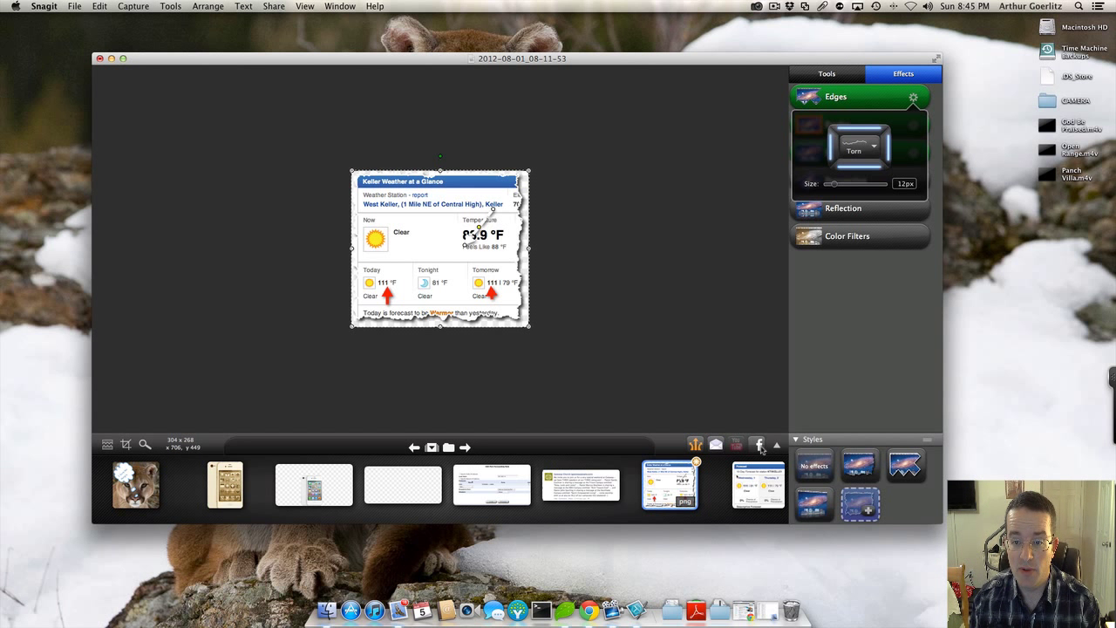
pyautogui.click(777, 446)
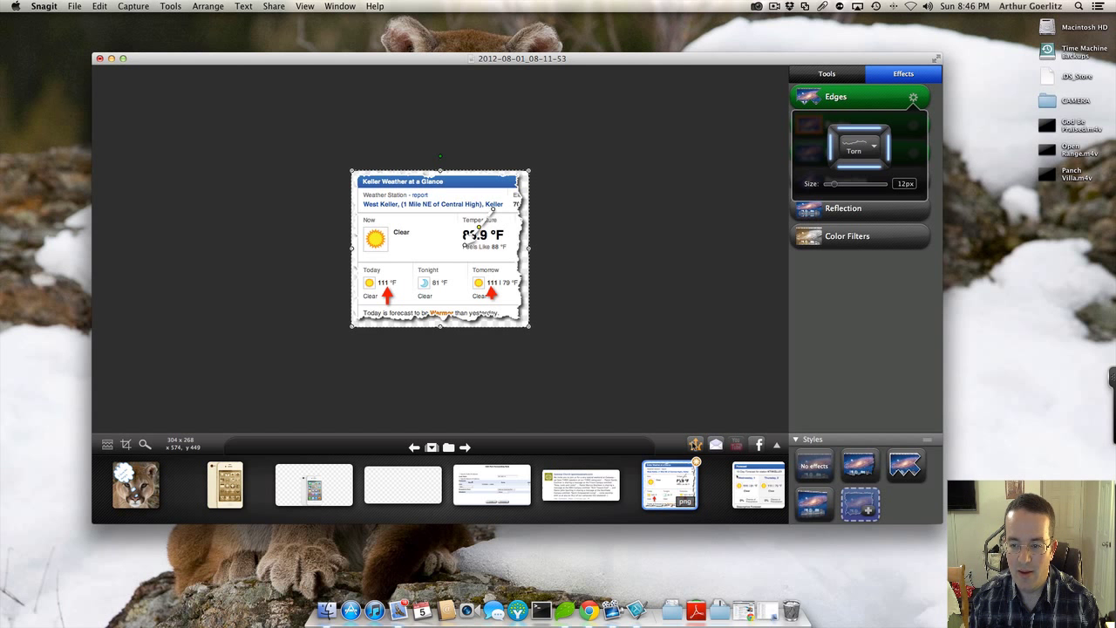
pyautogui.click(695, 445)
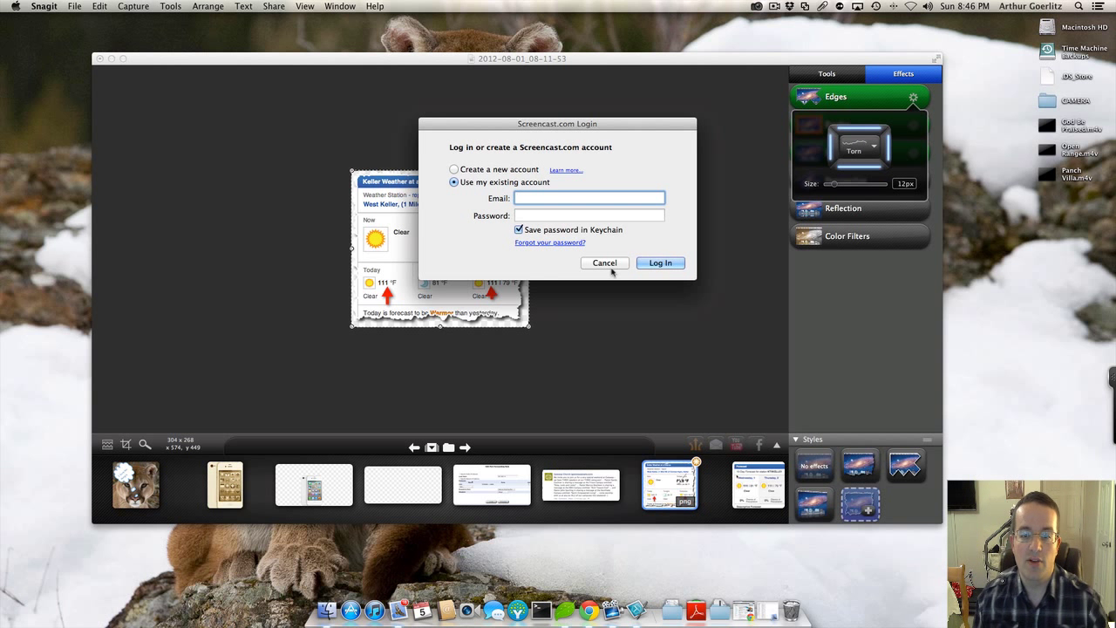
pyautogui.click(606, 263)
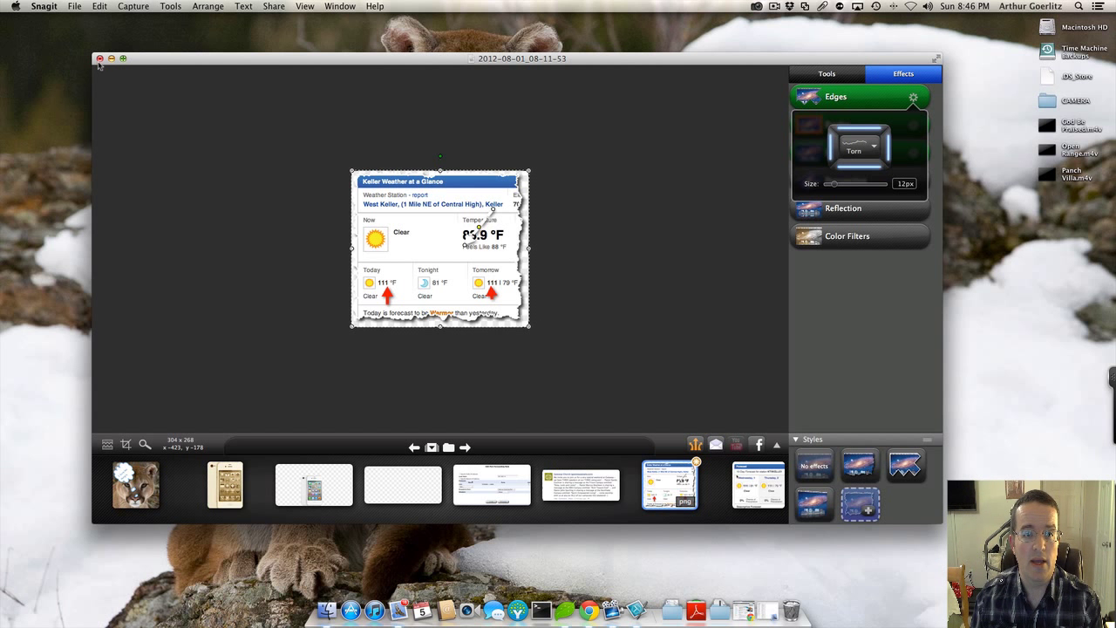
# Step: Close the weather capture editor, discarding its unsaved changes
pyautogui.click(100, 59)
pyautogui.click(478, 128)
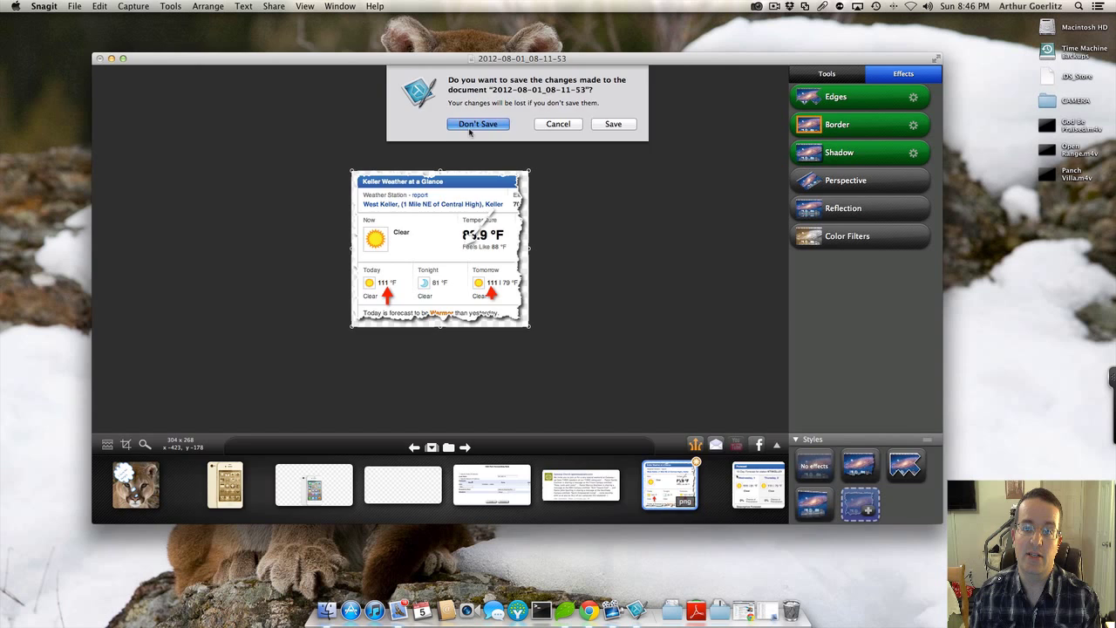
pyautogui.click(775, 6)
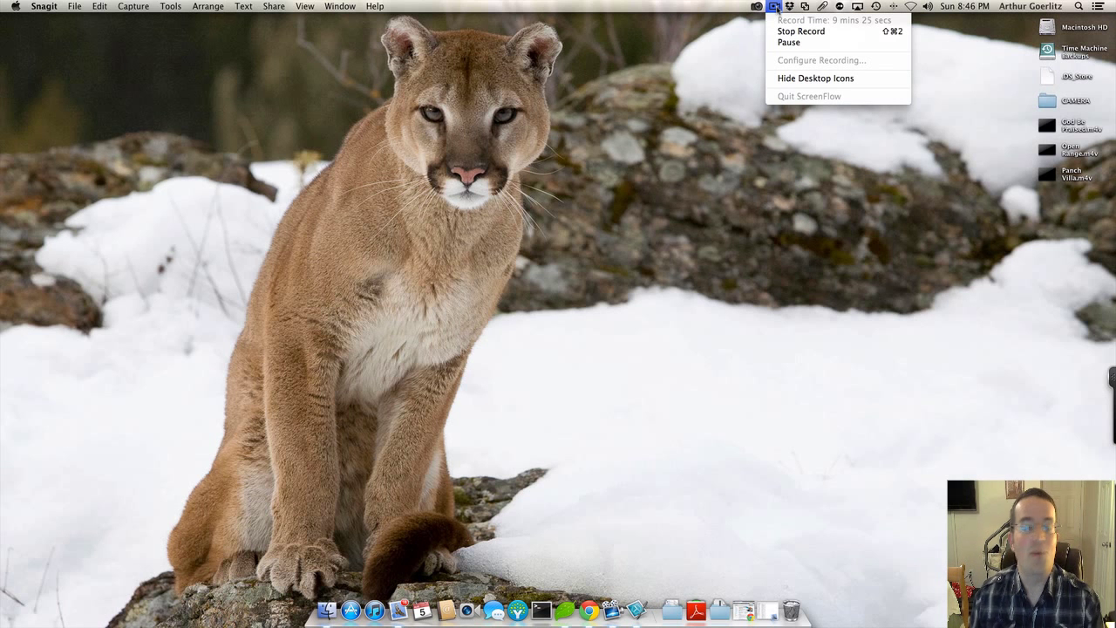